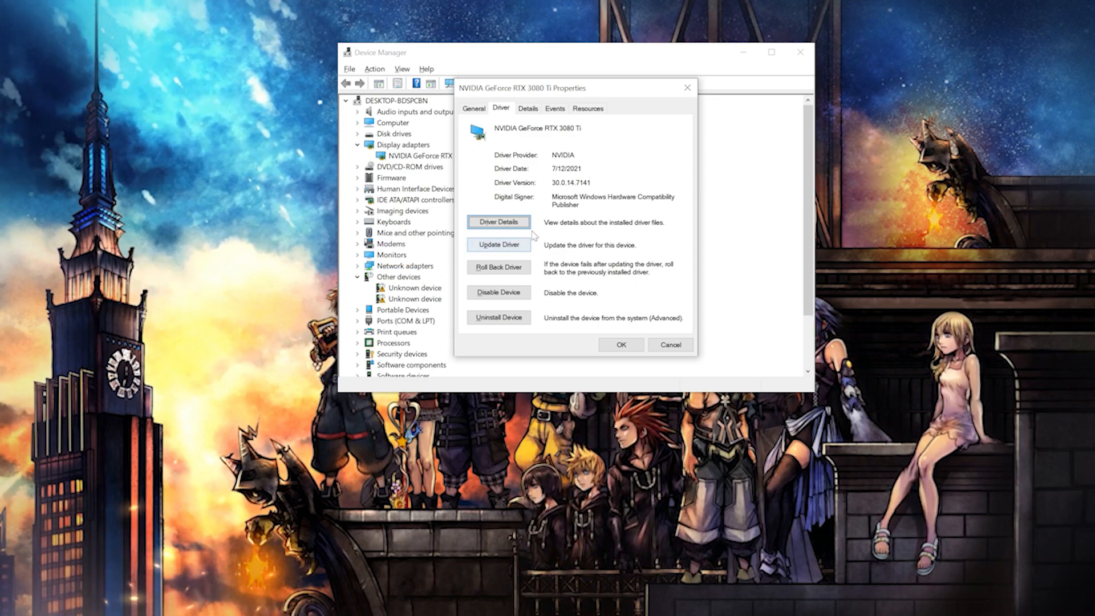
- Run an automatic driver search for the NVIDIA GeForce RTX 3080 Ti and close Device Manager
click(484, 246)
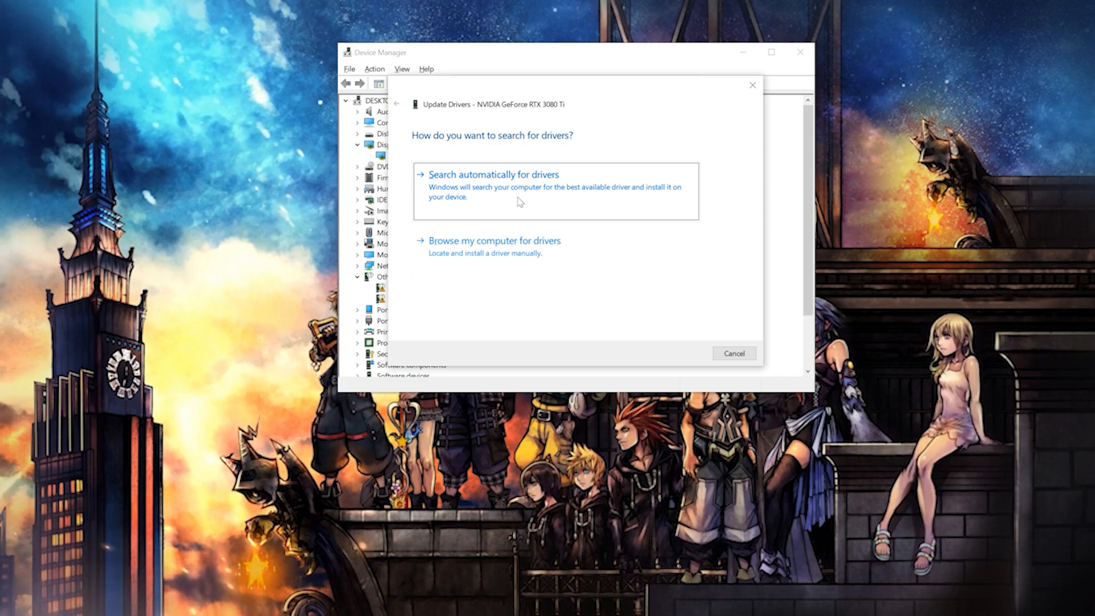
click(519, 201)
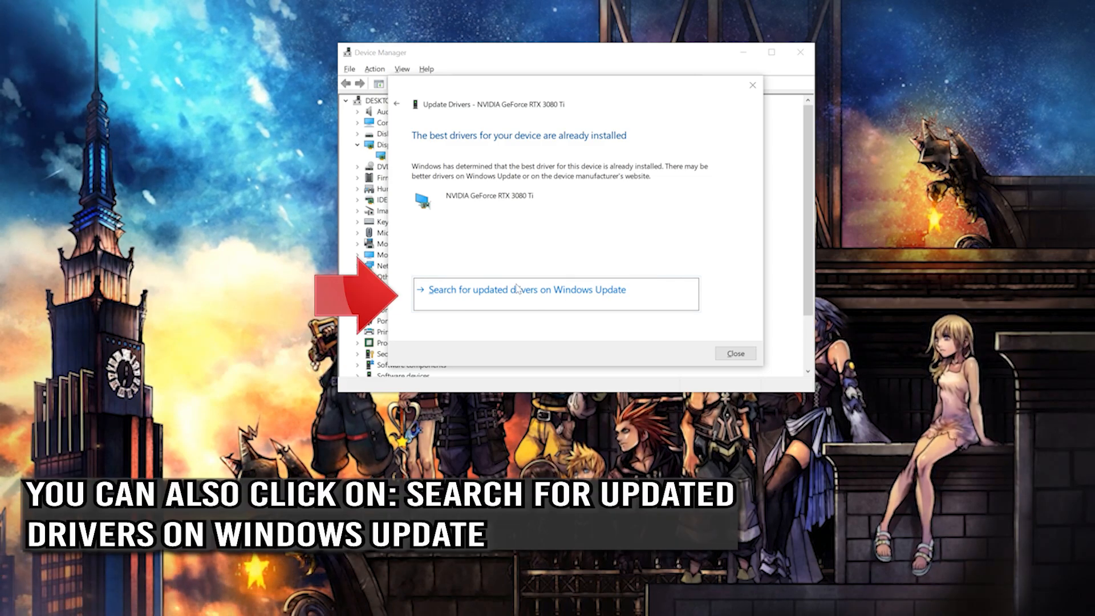
click(736, 353)
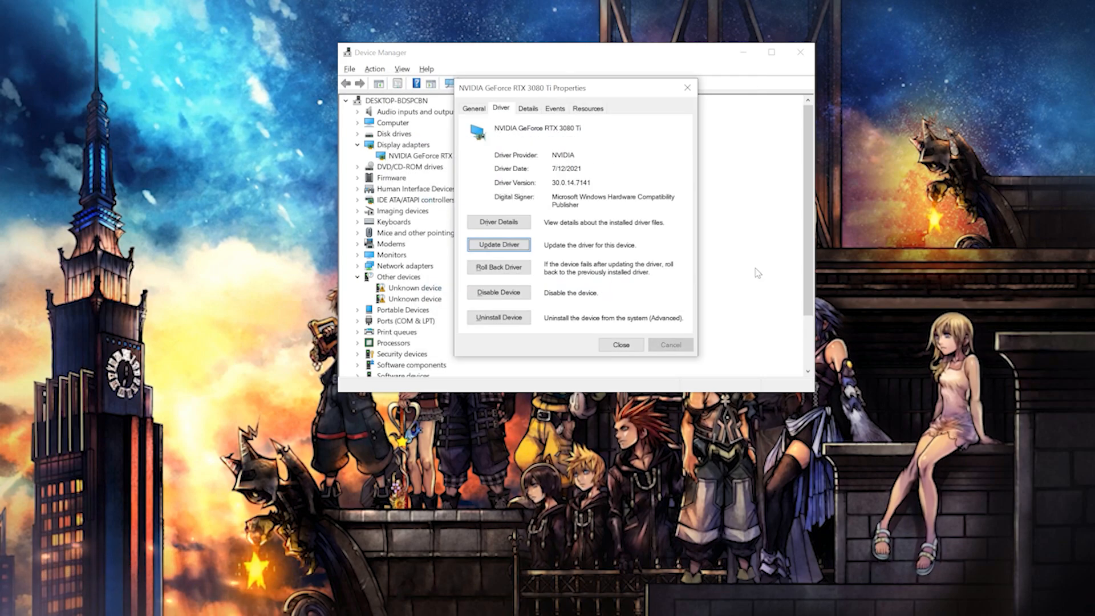
click(689, 89)
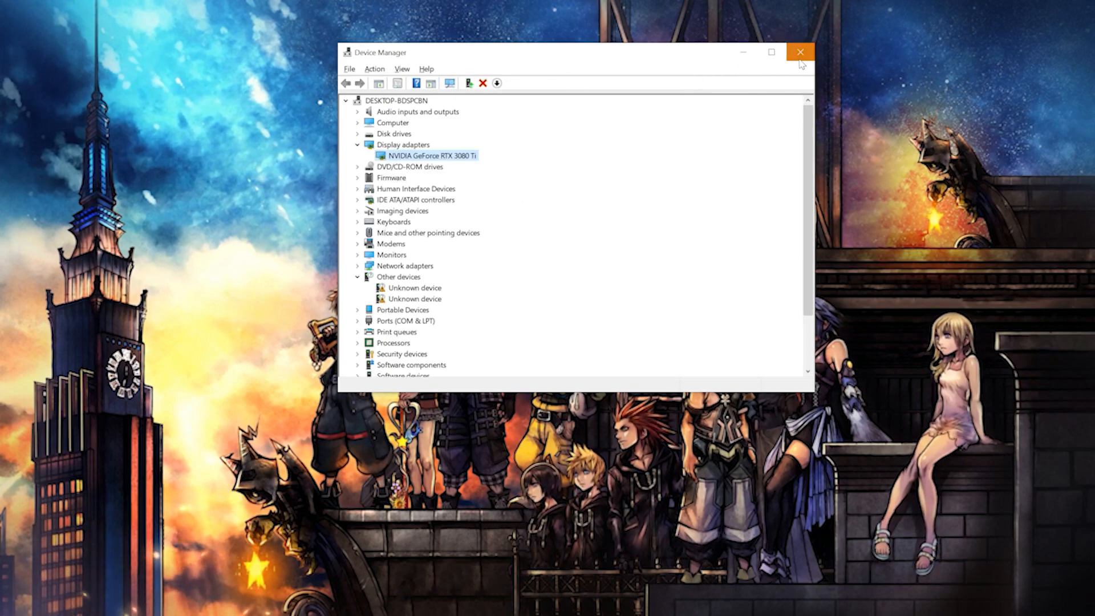
click(801, 60)
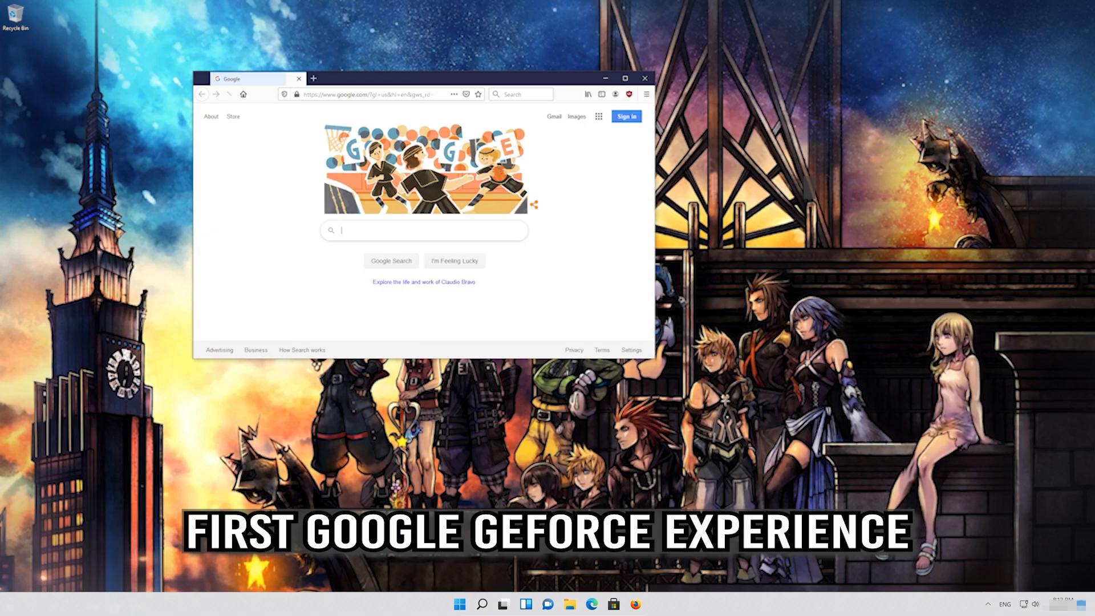
- Search Google for "geforce experience"
drag(459, 84, 537, 155)
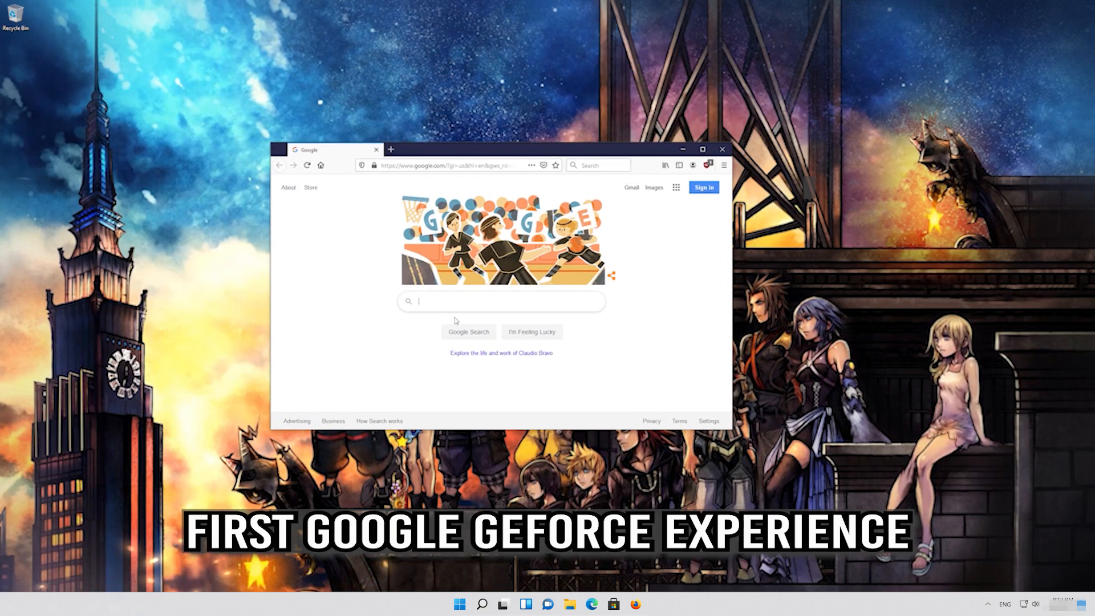
text(geforce)
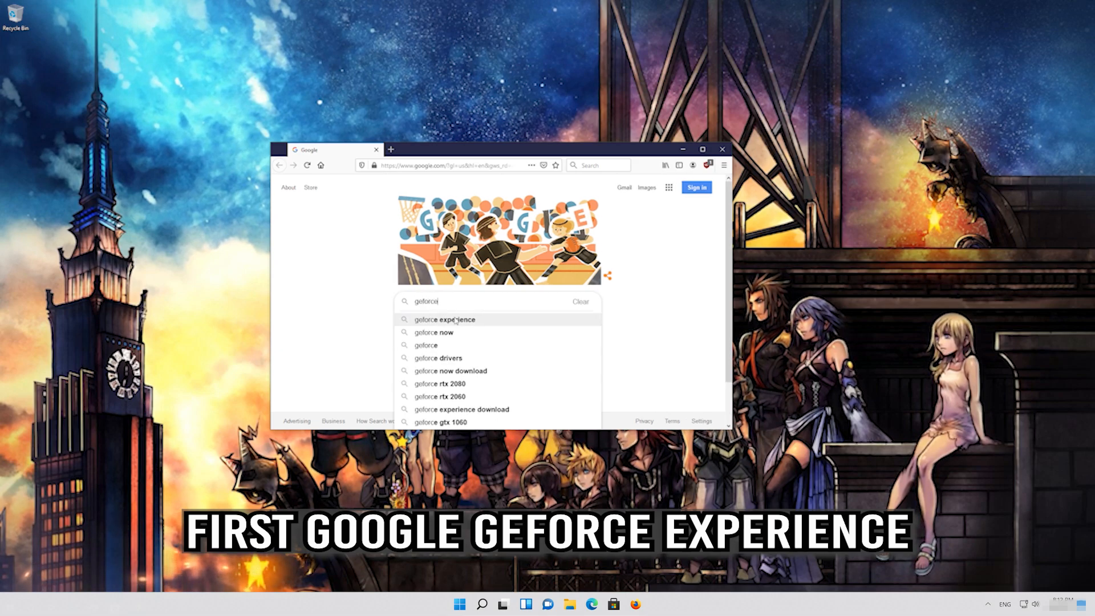
text( exper)
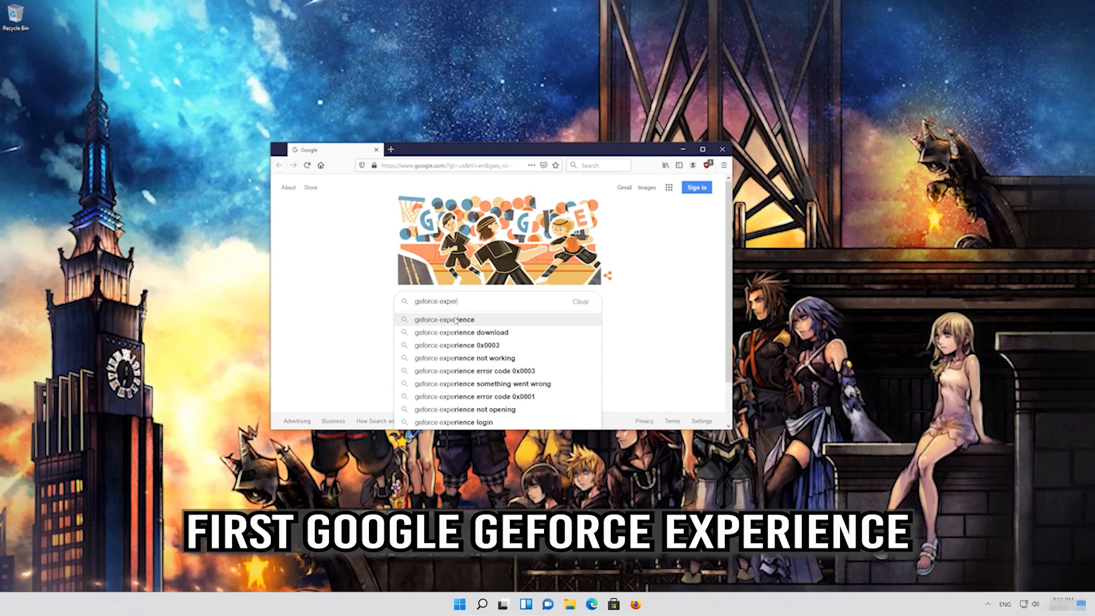
text(ience)
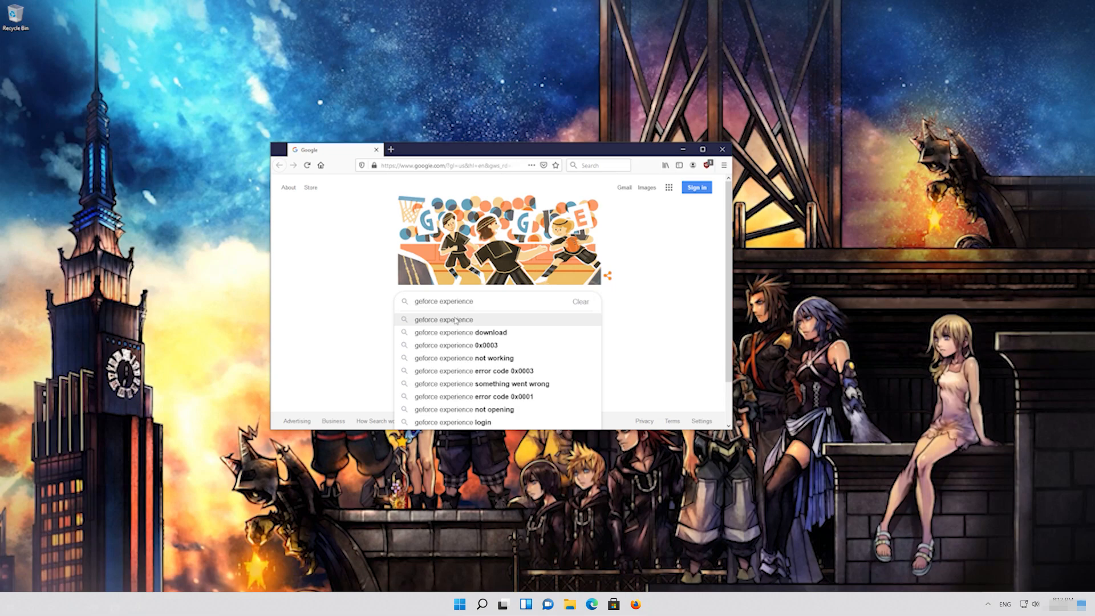
key(Return)
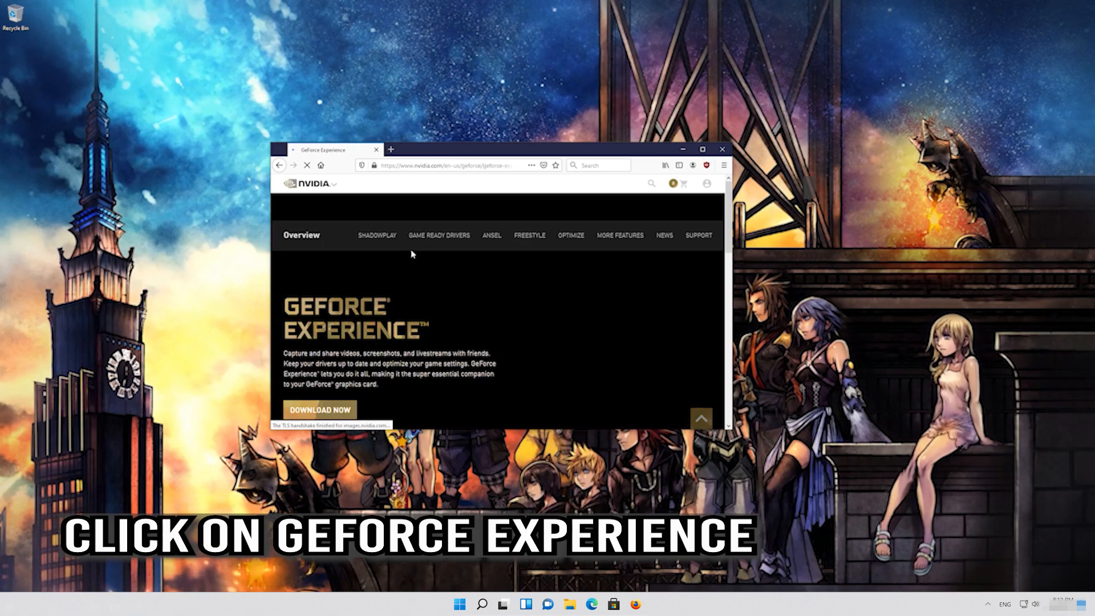
- Download the GeForce Experience installer from the NVIDIA page and run it from the desktop, allowing it to make changes
scroll(412, 254, down, 2)
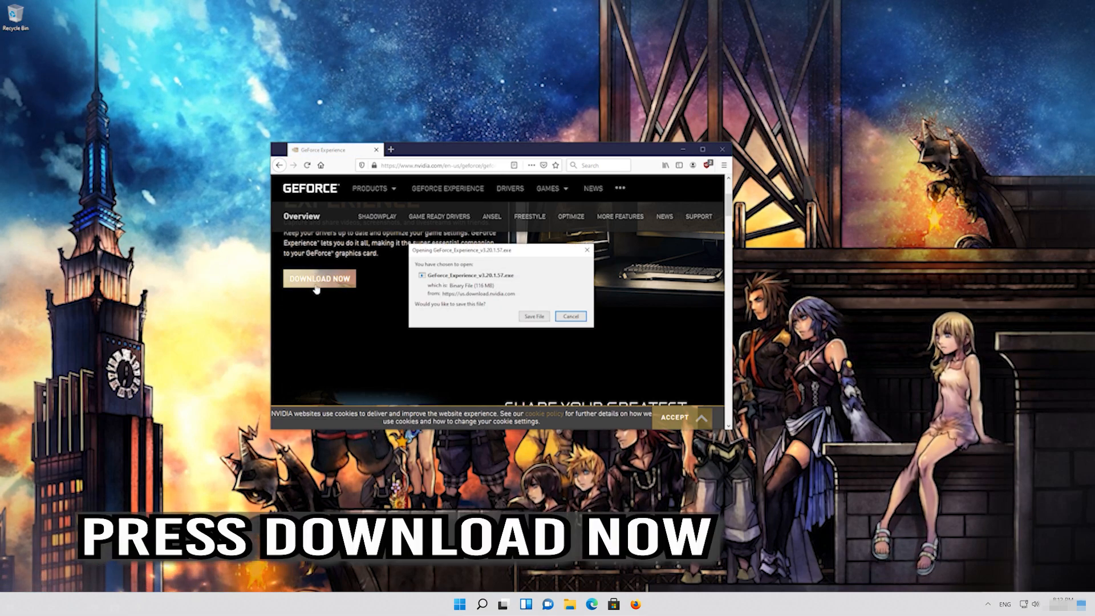
click(526, 317)
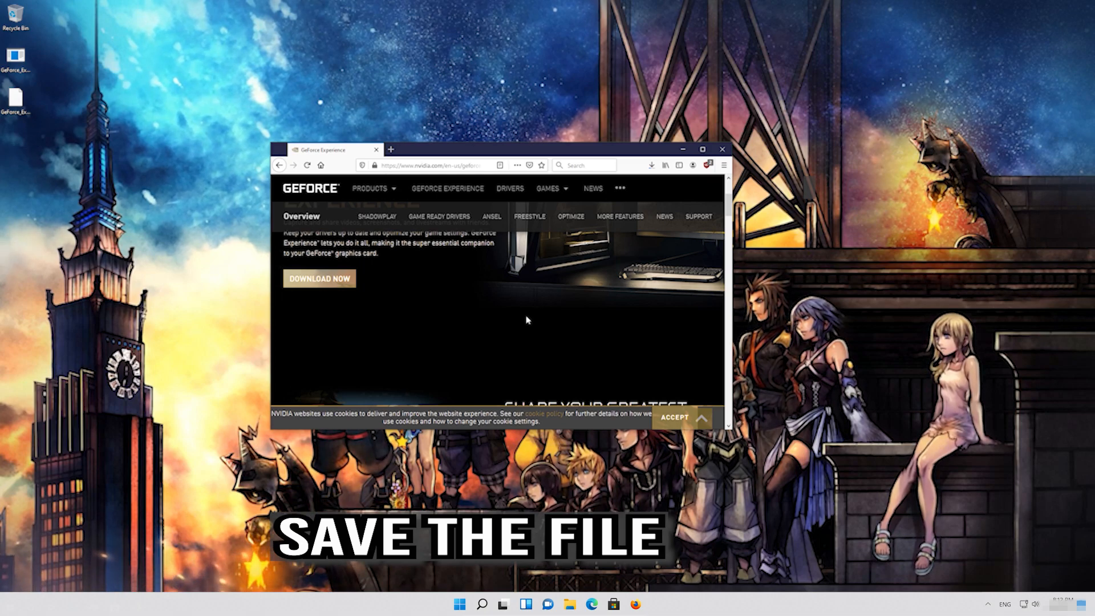
click(650, 167)
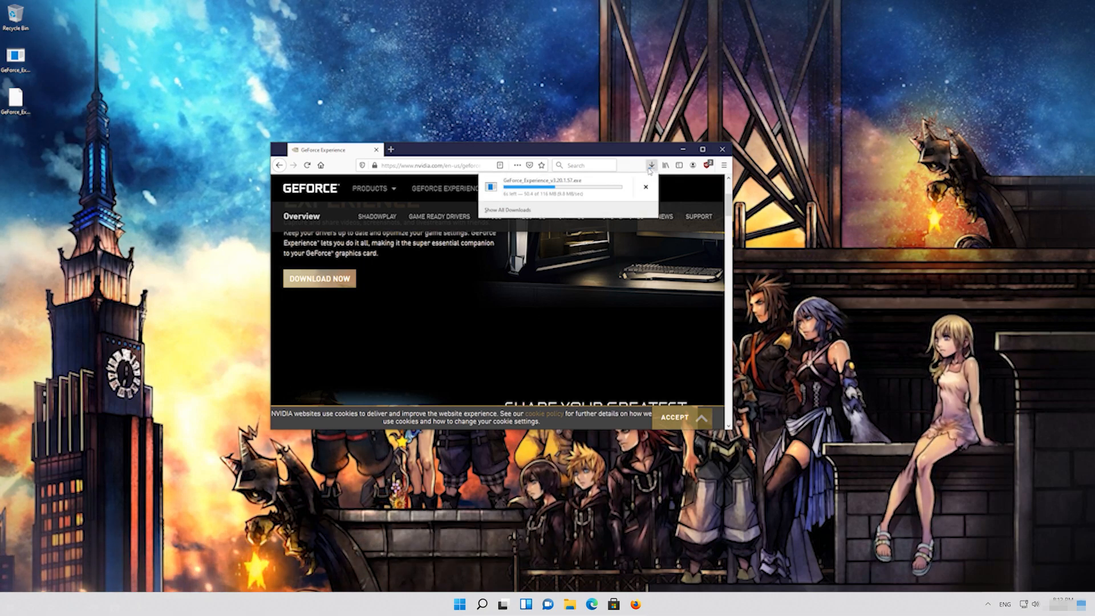
click(726, 152)
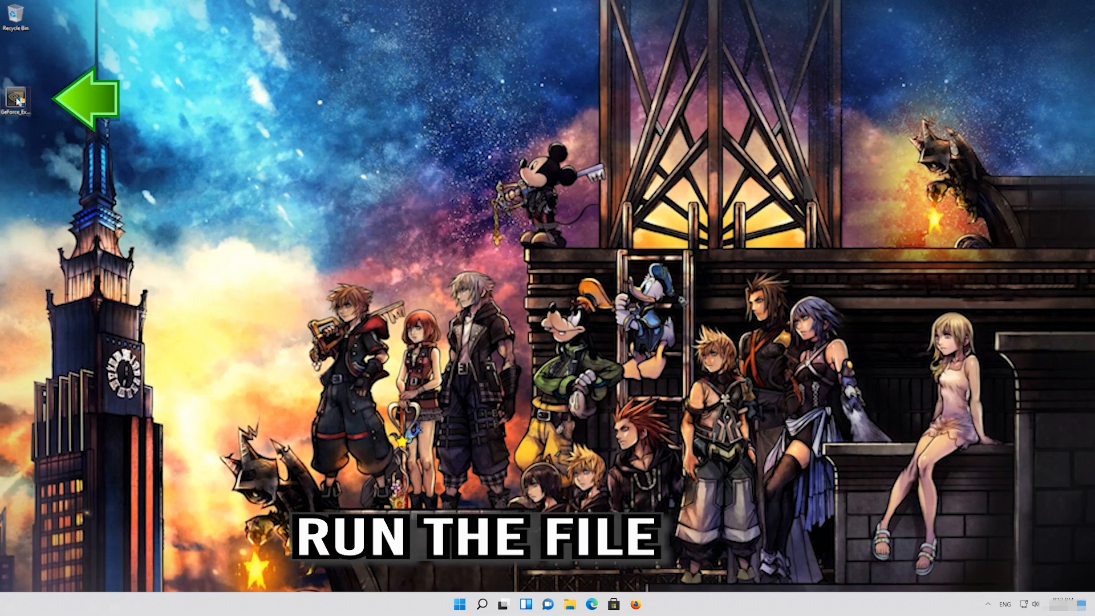
double_click(17, 100)
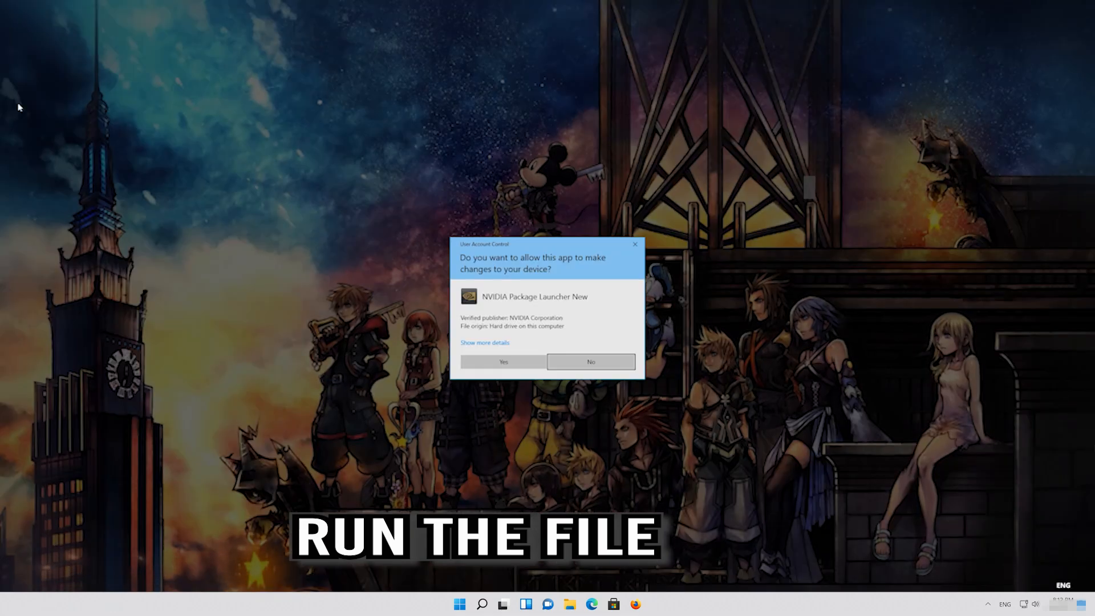
click(505, 361)
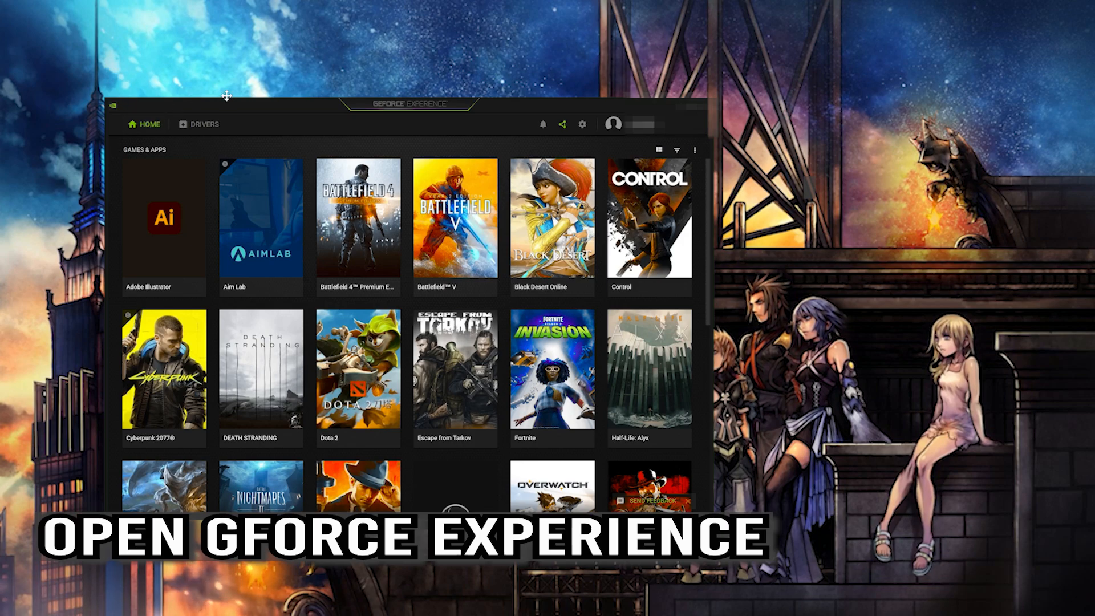
- Check for driver updates in GeForce Experience, download GeForce Game Ready Driver 471.68 and start its express installation
drag(277, 105, 417, 90)
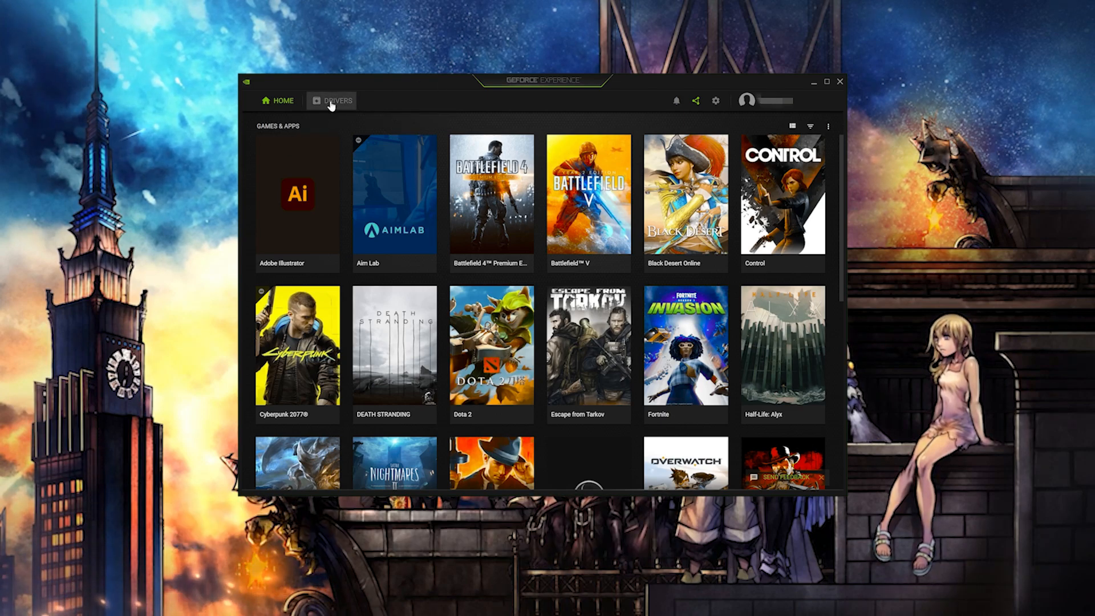
click(331, 103)
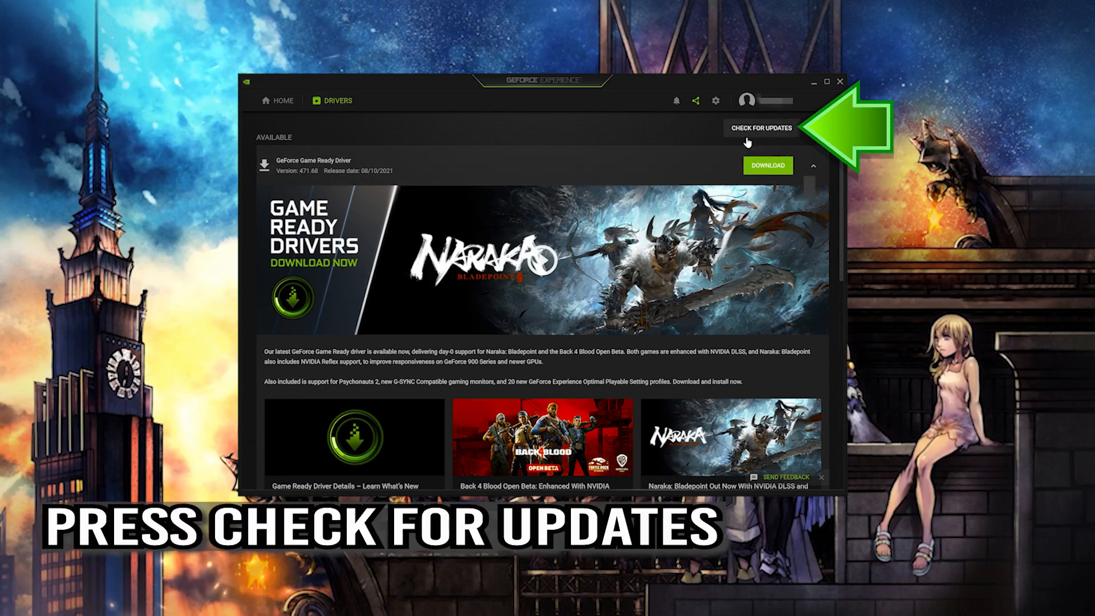
click(763, 131)
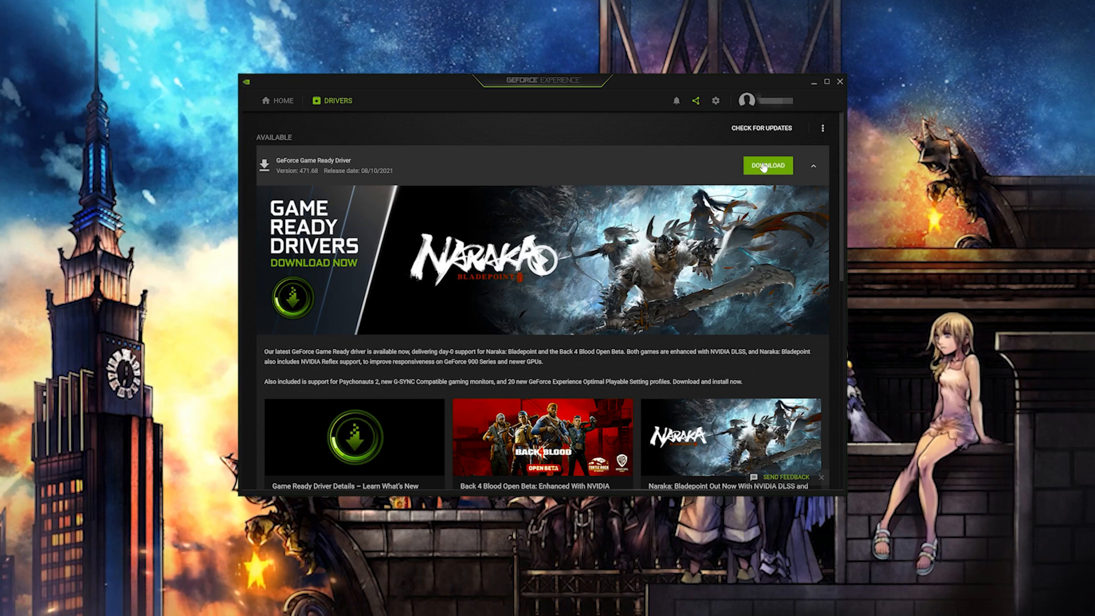
click(764, 166)
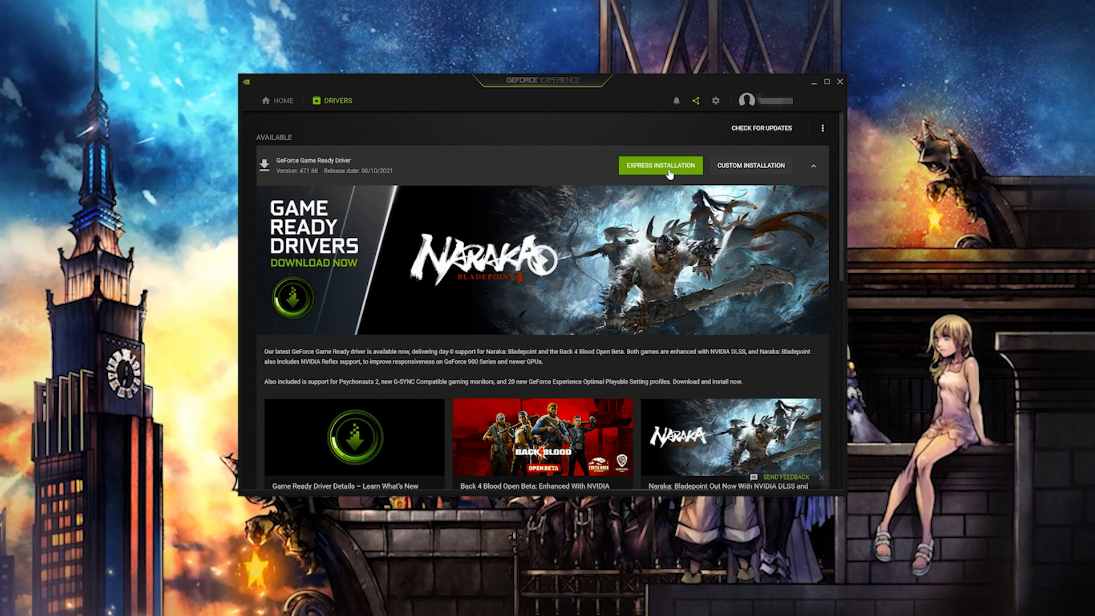
click(669, 171)
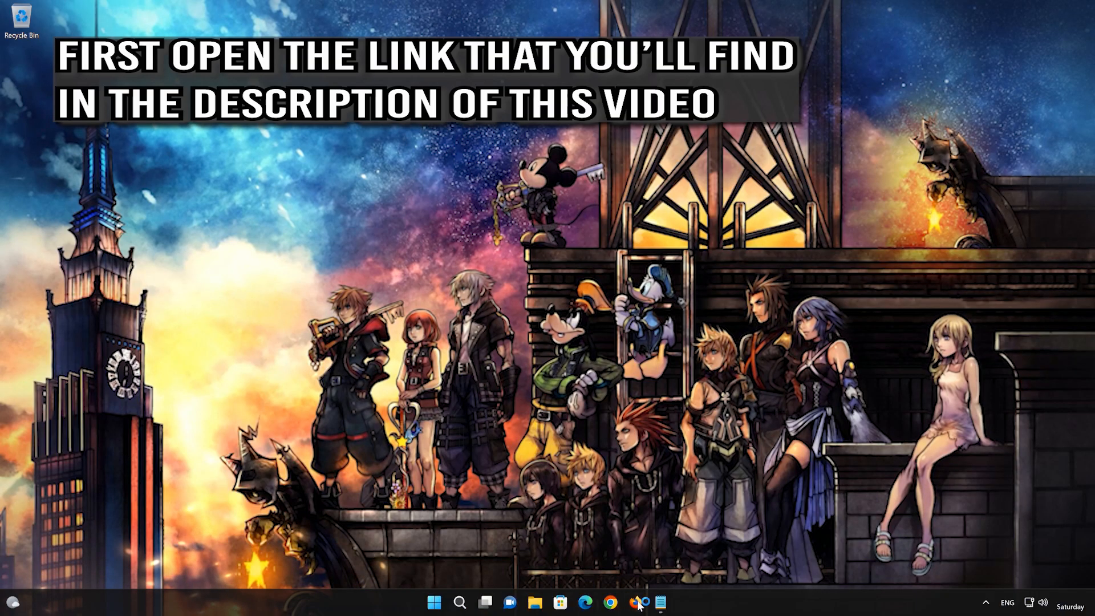
- Copy the learn.microsoft.com latest-supported-vc-redist link from Notepad and open it in Firefox
click(636, 603)
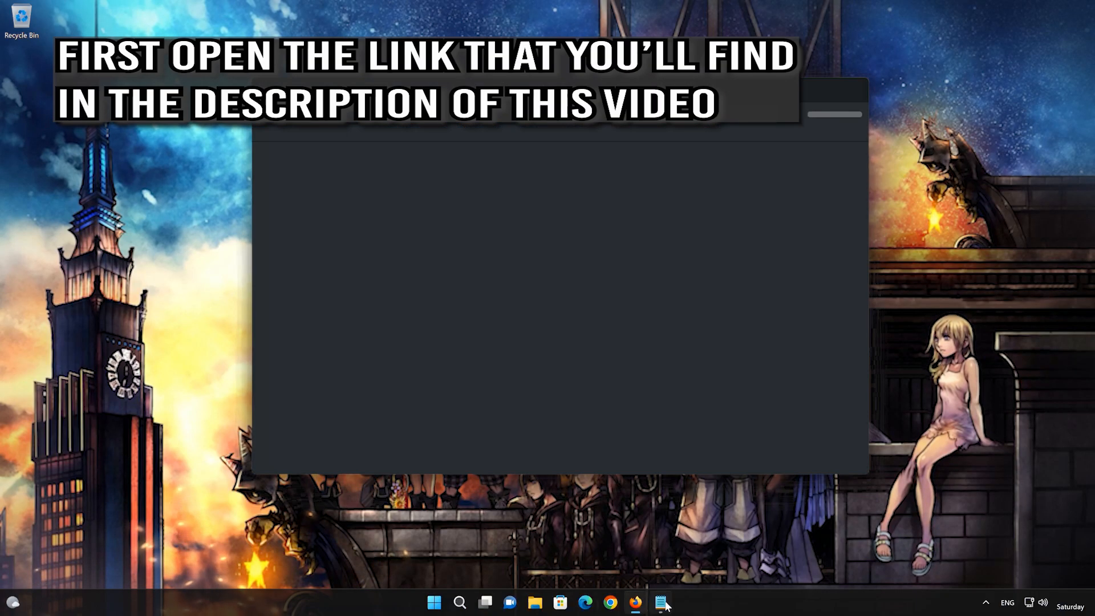
click(666, 606)
drag(727, 151, 333, 150)
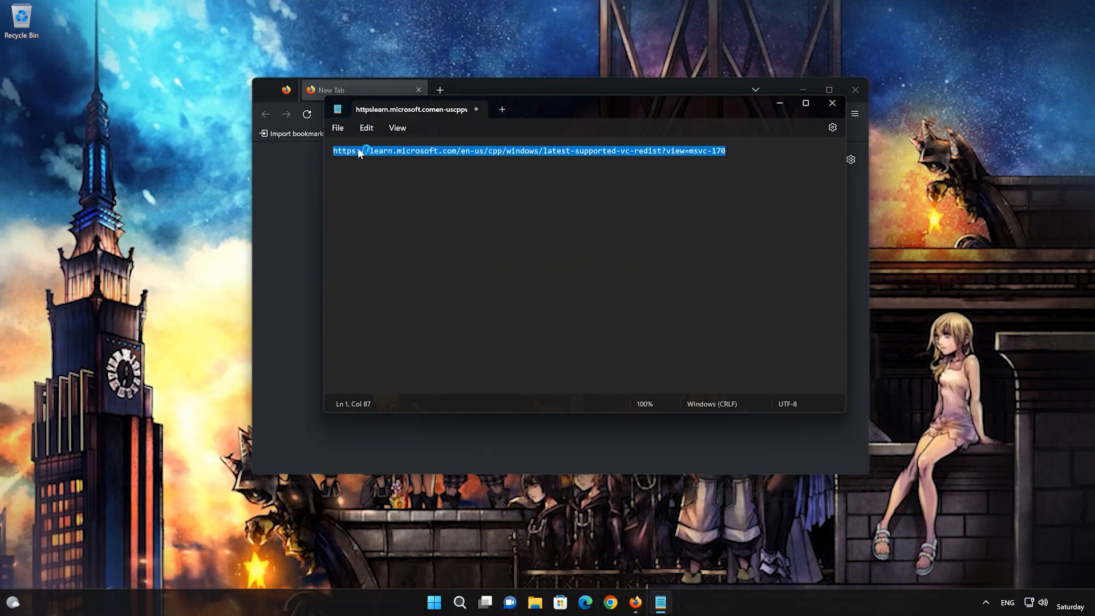
key(ctrl+c)
click(780, 103)
right_click(477, 115)
click(506, 215)
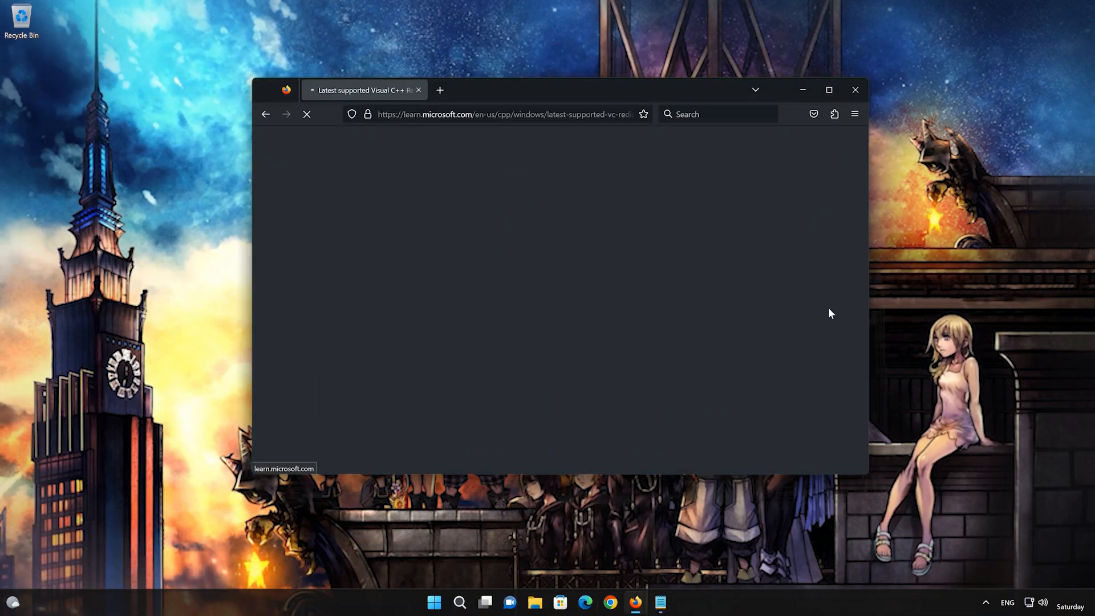
- Download the X86 and X64 Visual C++ redistributable installers for Visual Studio 2015–2022 and close the browser
scroll(828, 307, down, 12)
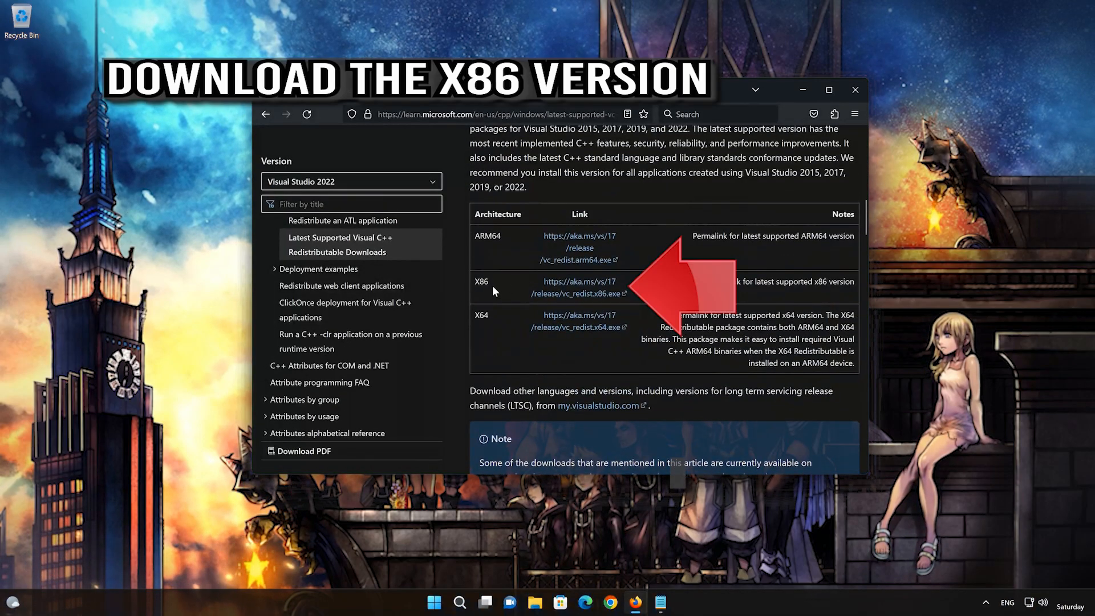
click(579, 296)
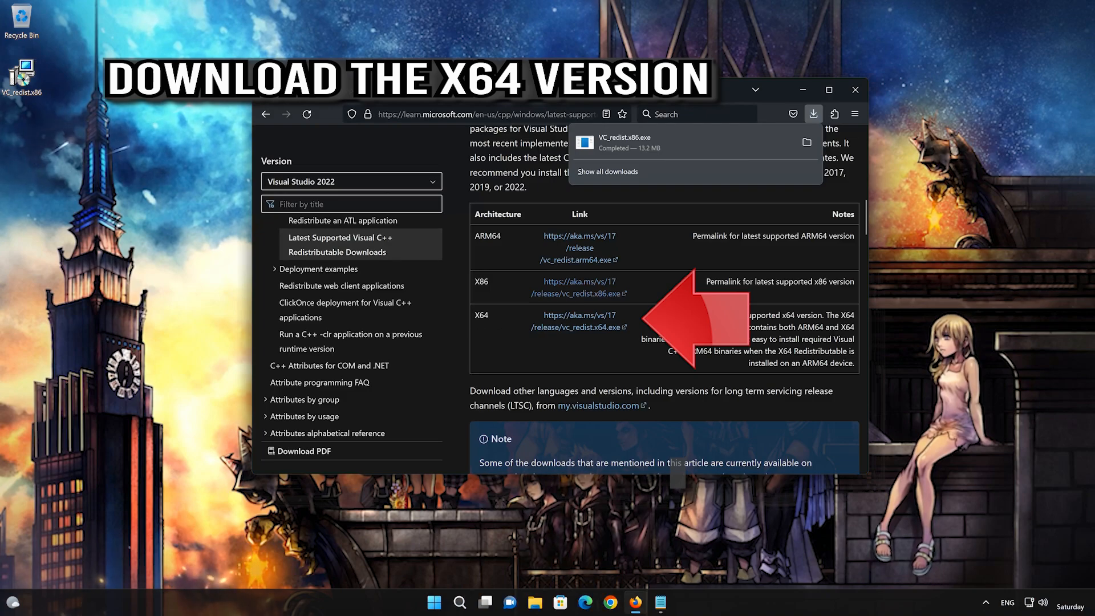
click(595, 329)
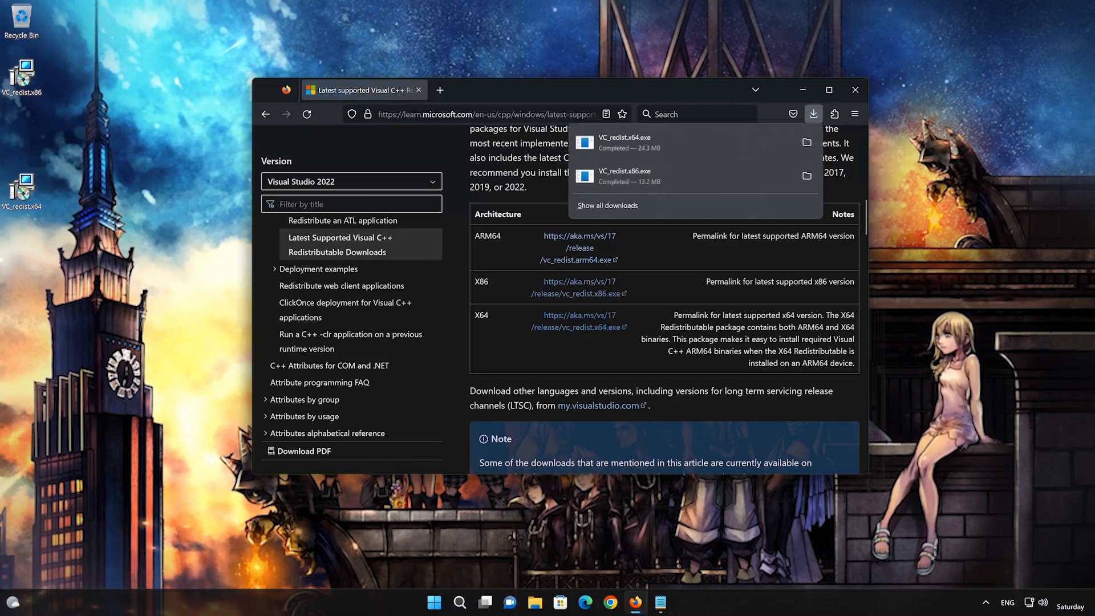
click(847, 90)
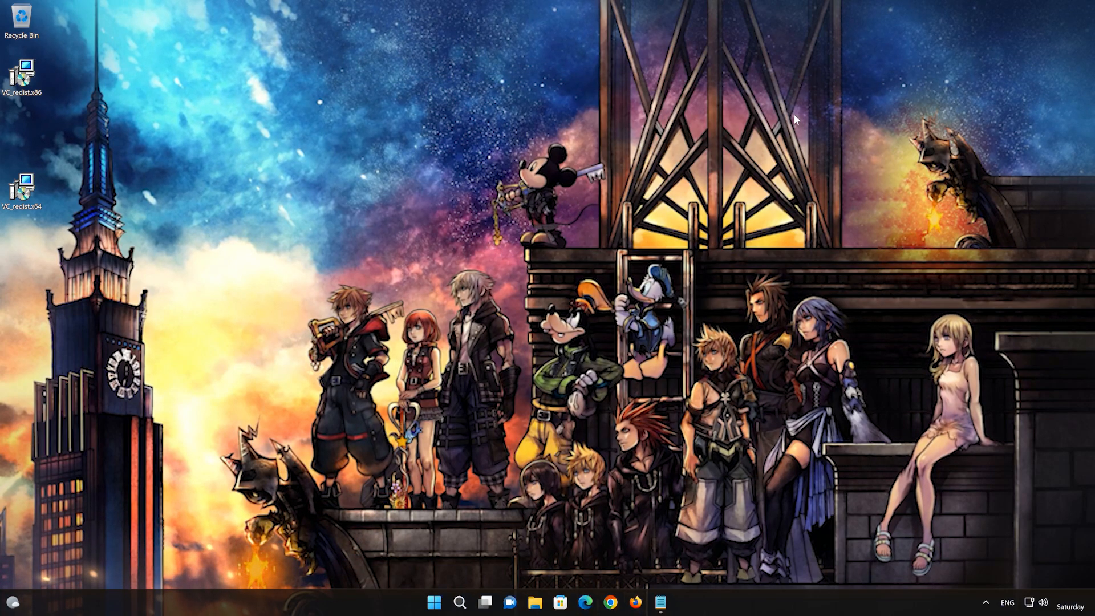
- Install the Microsoft Visual C++ 2015-2022 Redistributable (x86) from VC_redist.x86, accepting the license terms, and close the installer
double_click(21, 81)
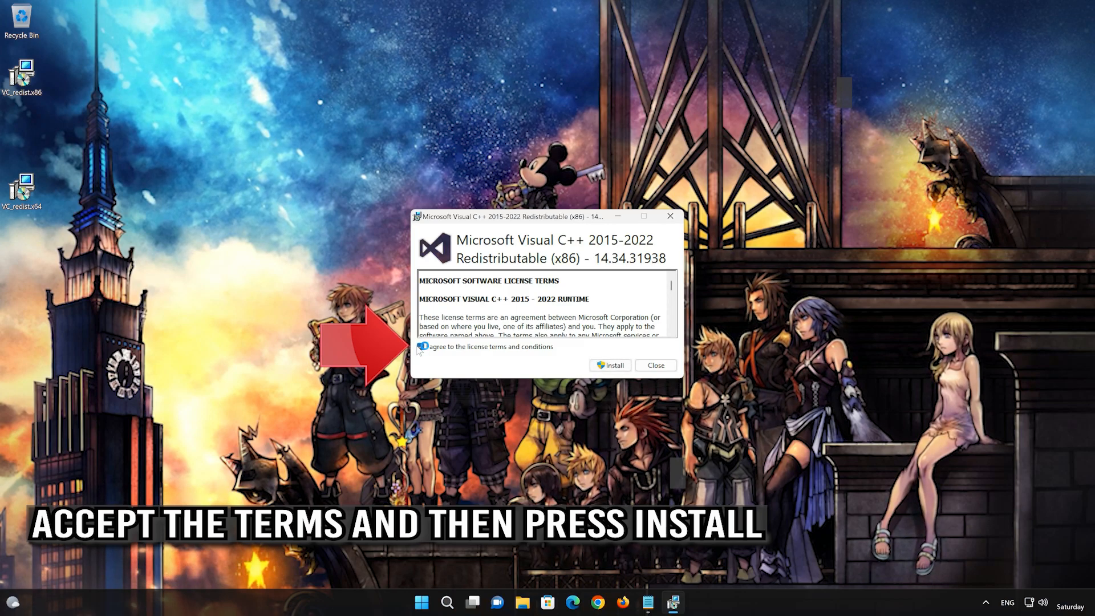
click(610, 365)
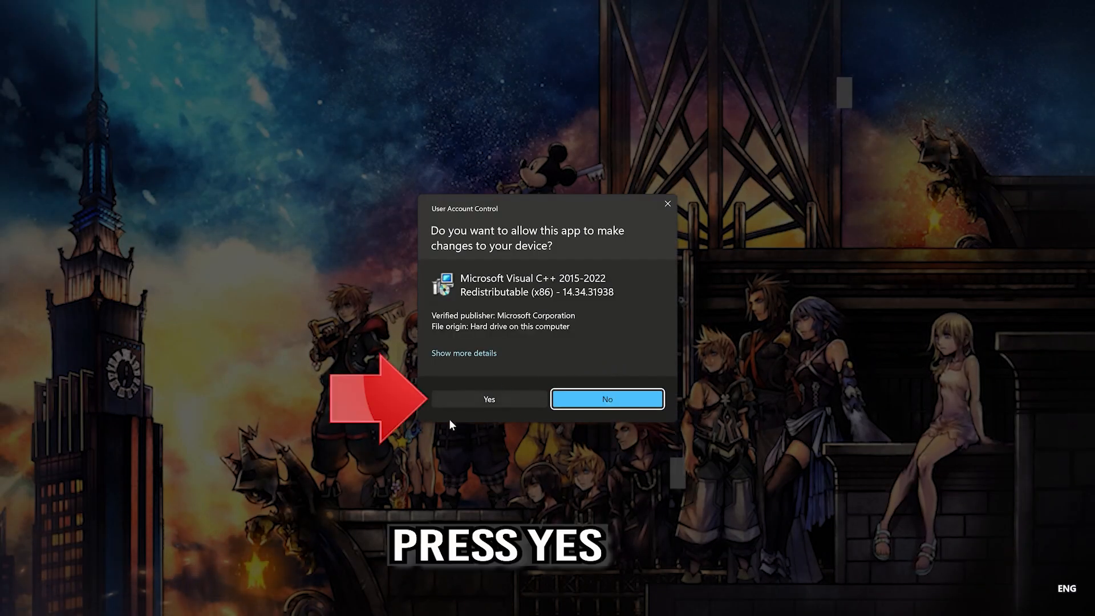
click(488, 400)
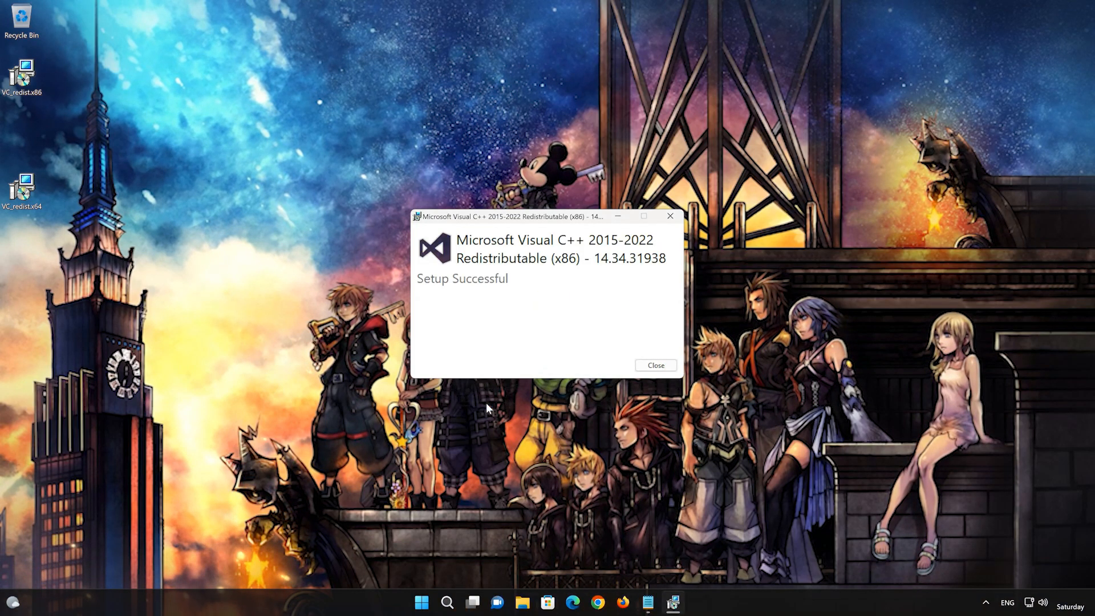
click(657, 366)
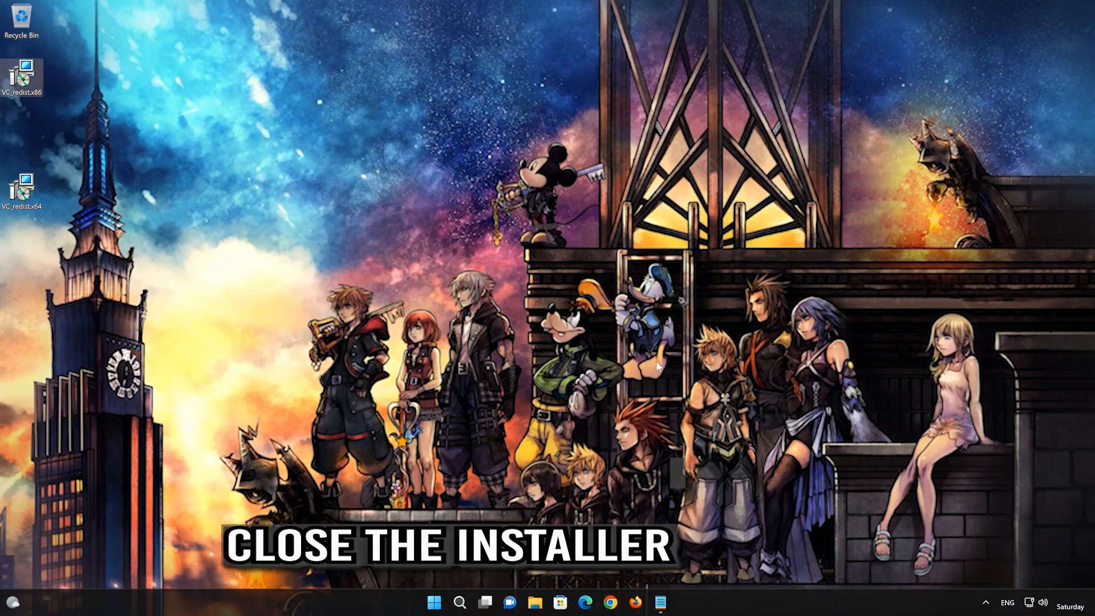
- Install the Microsoft Visual C++ 2015-2022 Redistributable (x64) from VC_redist.x64, accepting the license terms and allowing changes, and close the installer
double_click(22, 200)
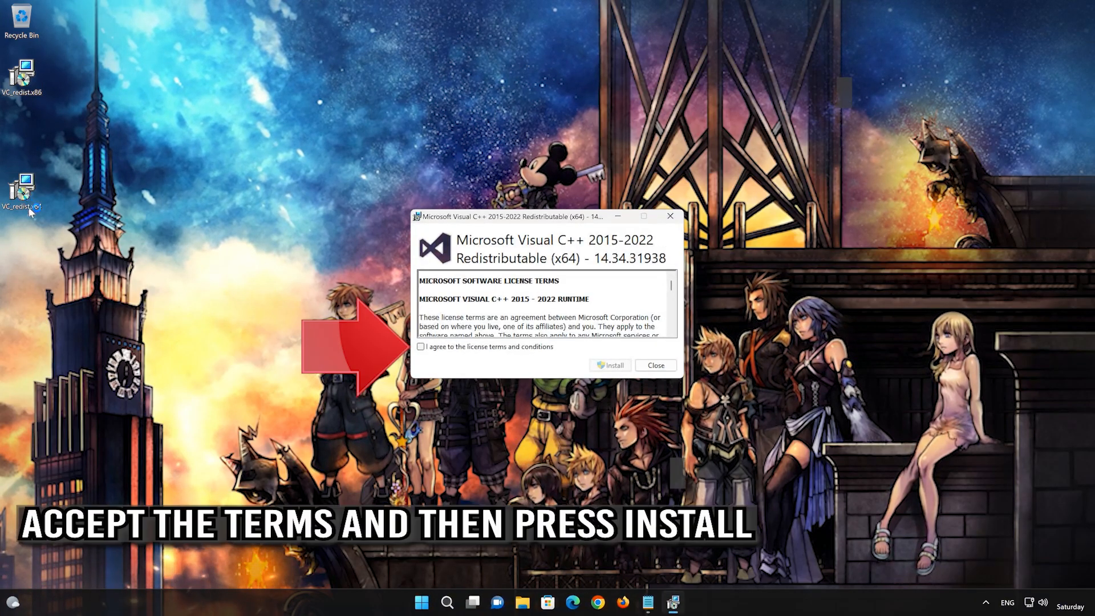
click(420, 347)
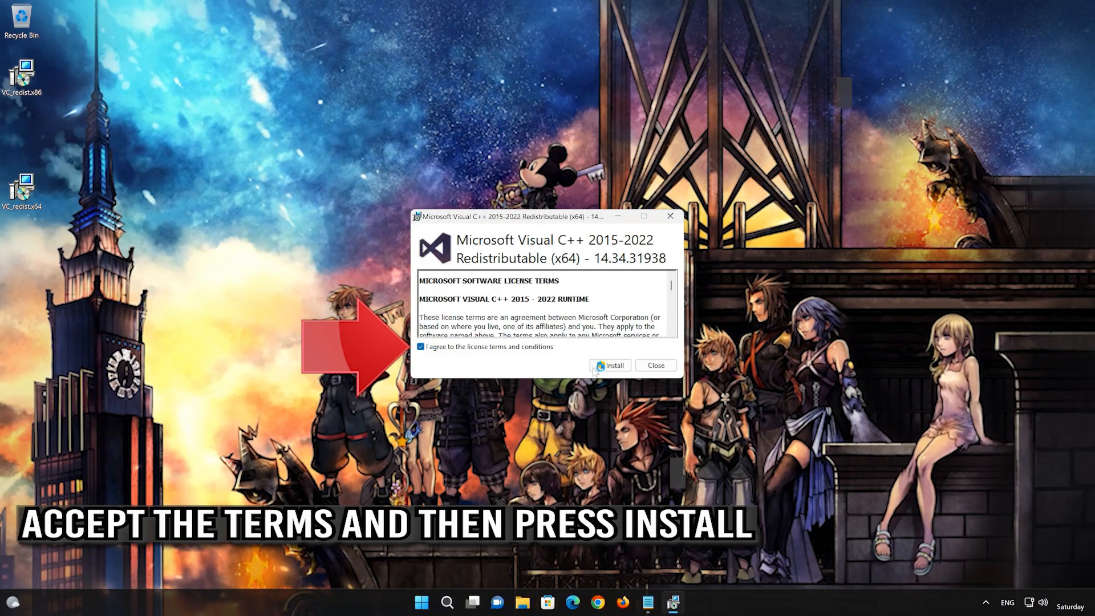
click(615, 368)
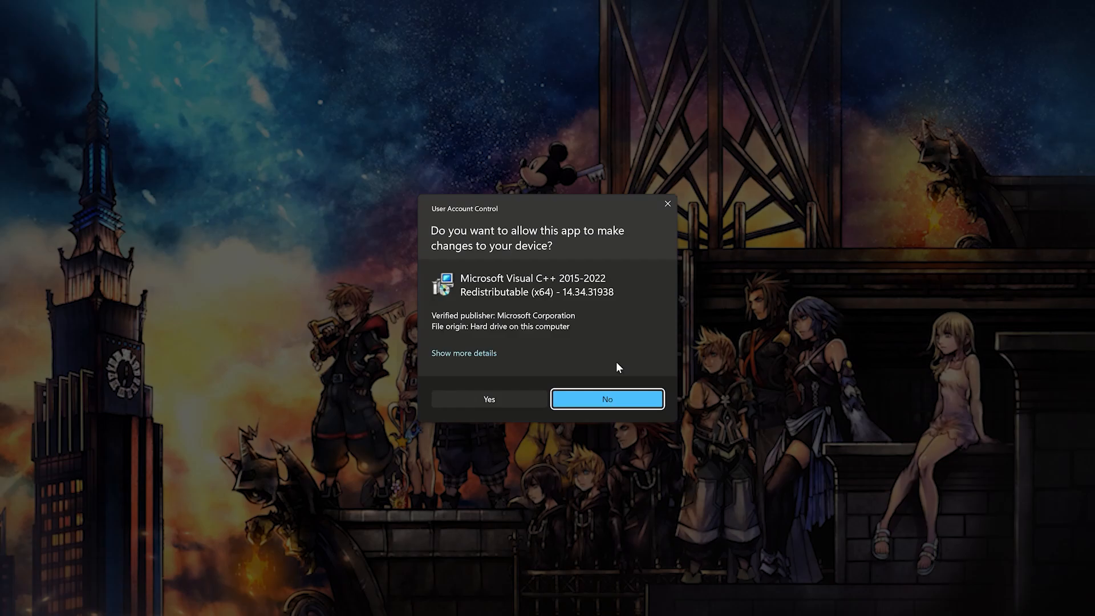
click(484, 400)
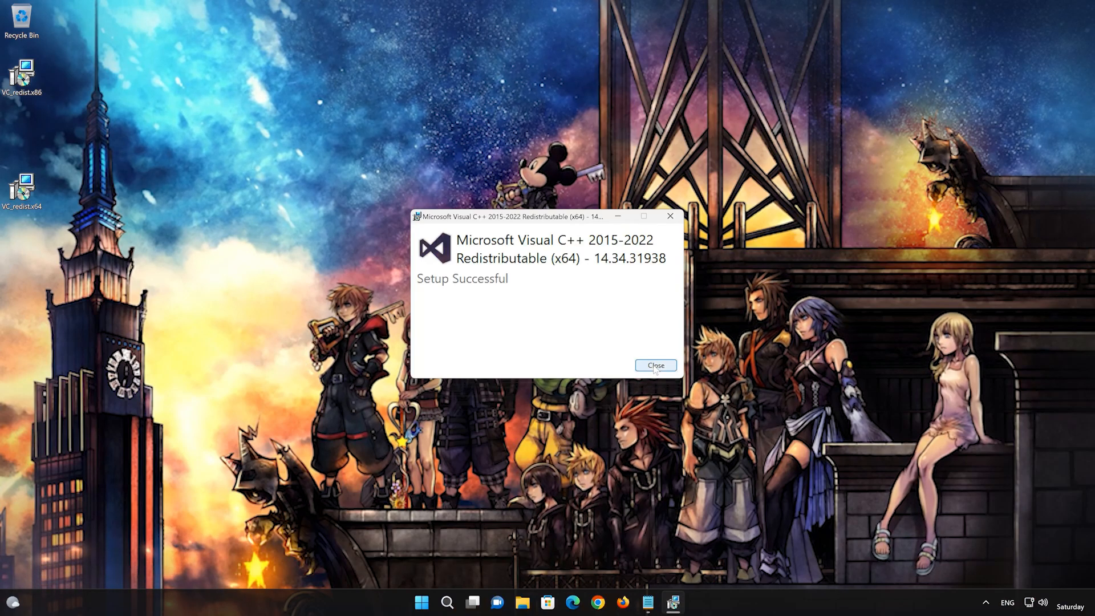
click(656, 366)
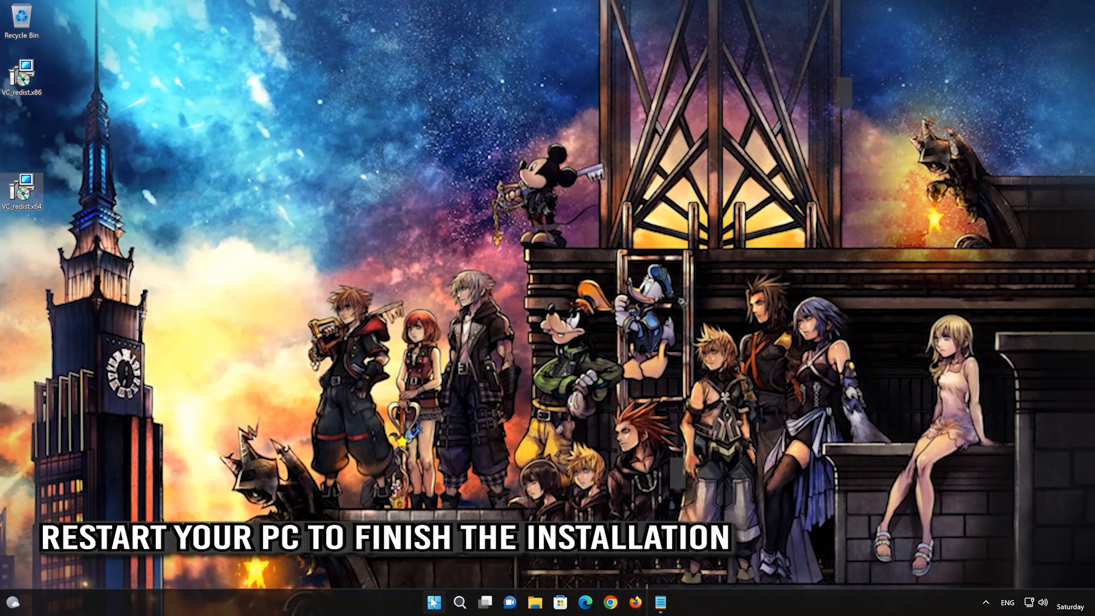
- Restart the PC, forcing the restart even though Notepad is still open
click(434, 602)
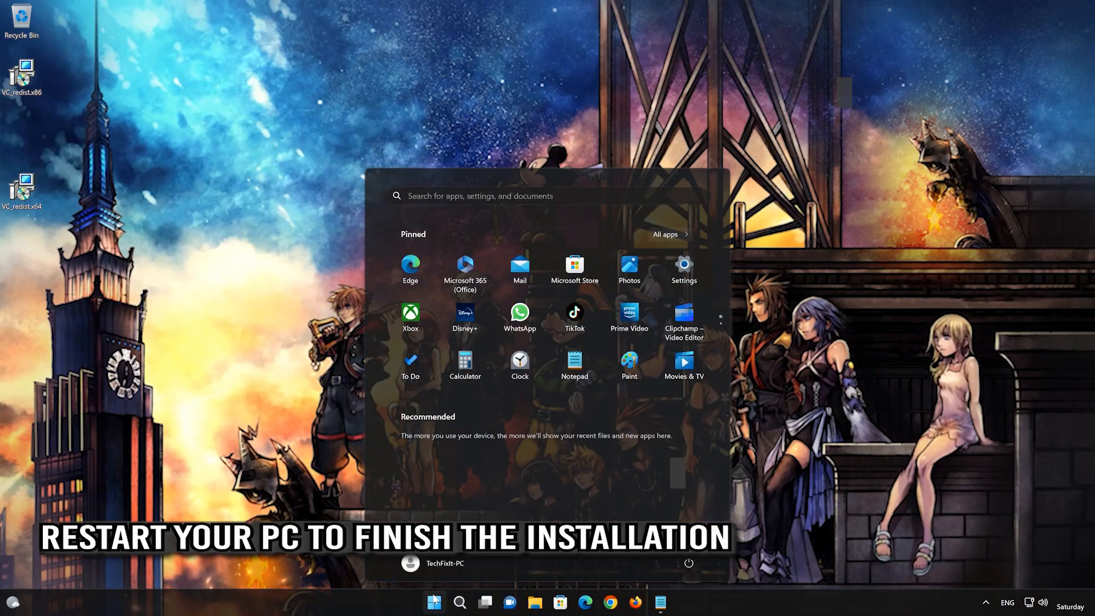
click(688, 560)
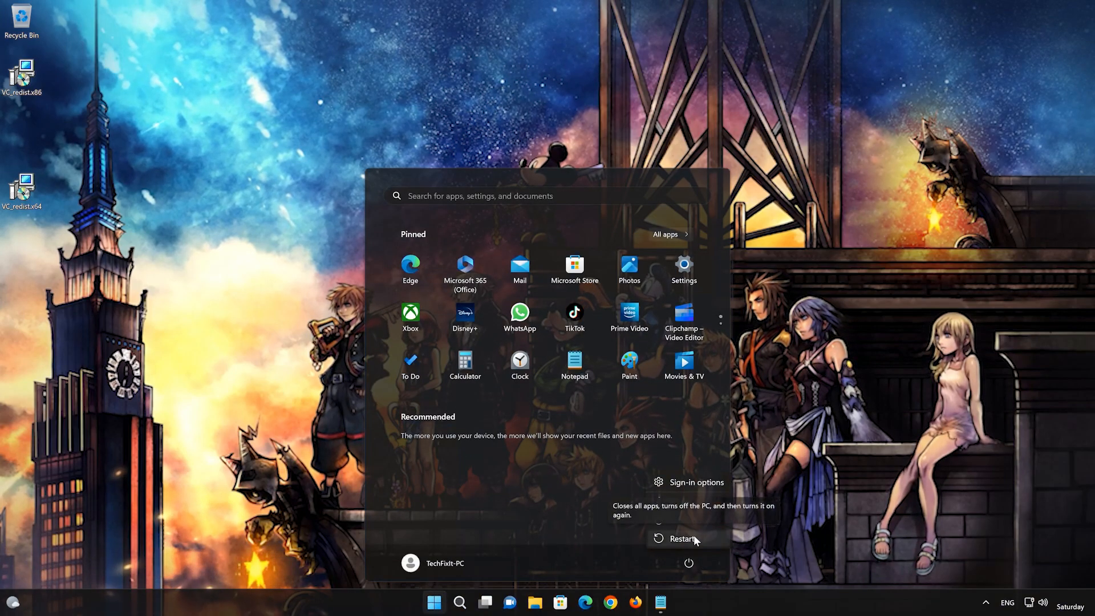
click(694, 539)
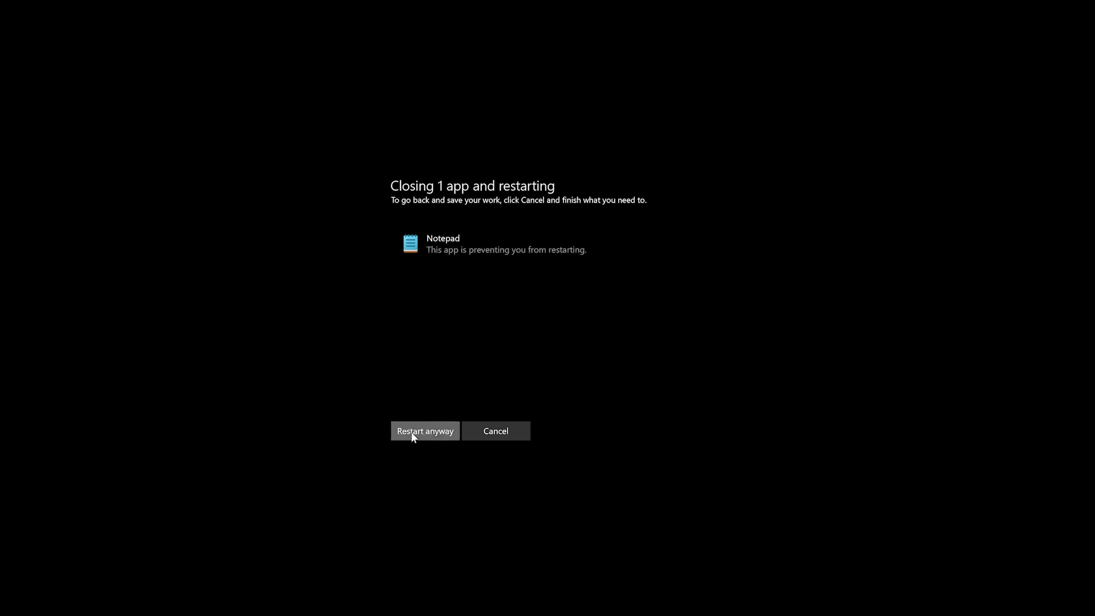
click(412, 434)
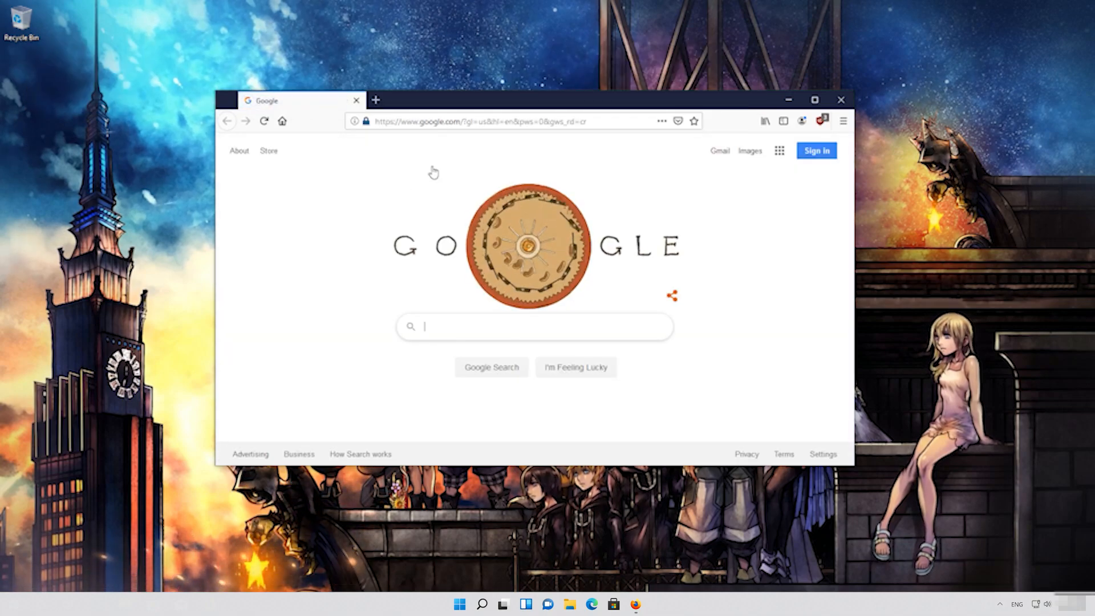
- Open the copied Microsoft DirectX Software Development Kit link in Firefox, download dxsdk_aug2006.exe in English, and close the browser
right_click(471, 123)
click(500, 187)
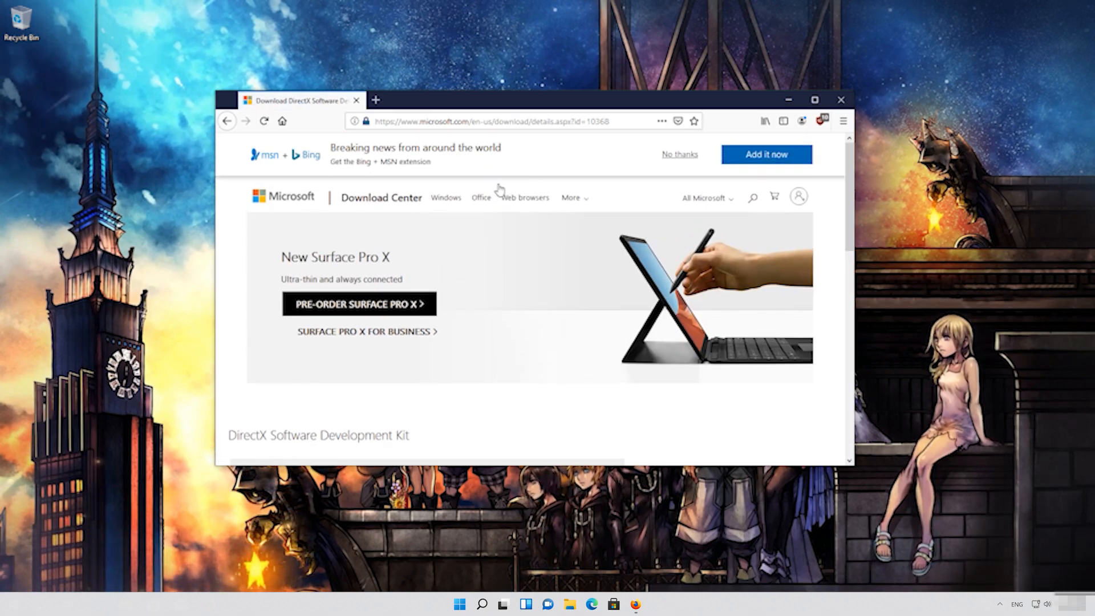
scroll(496, 222, down, 5)
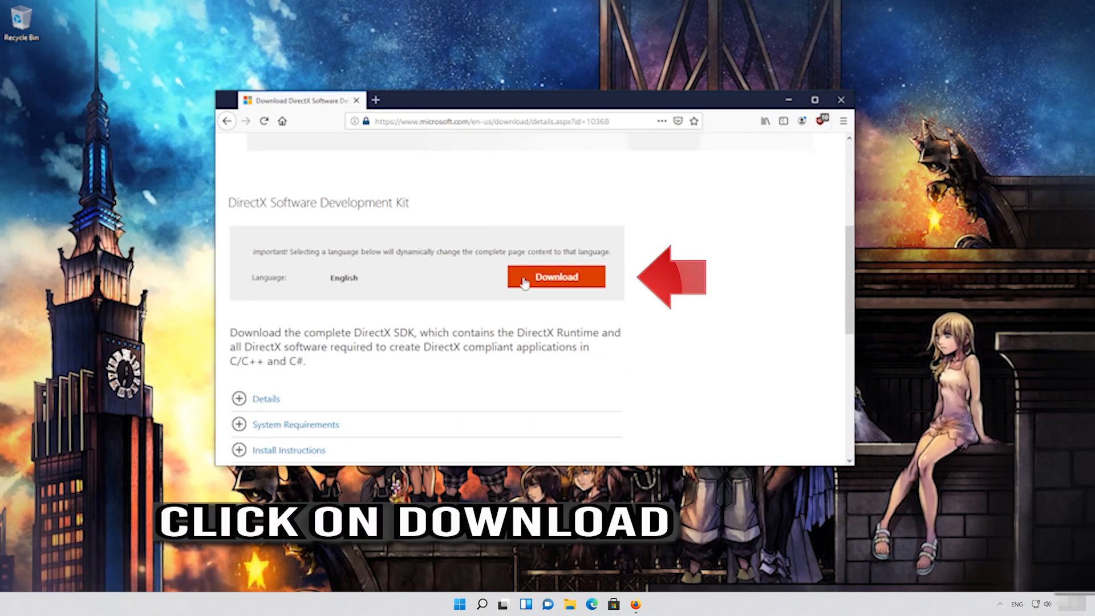
click(562, 280)
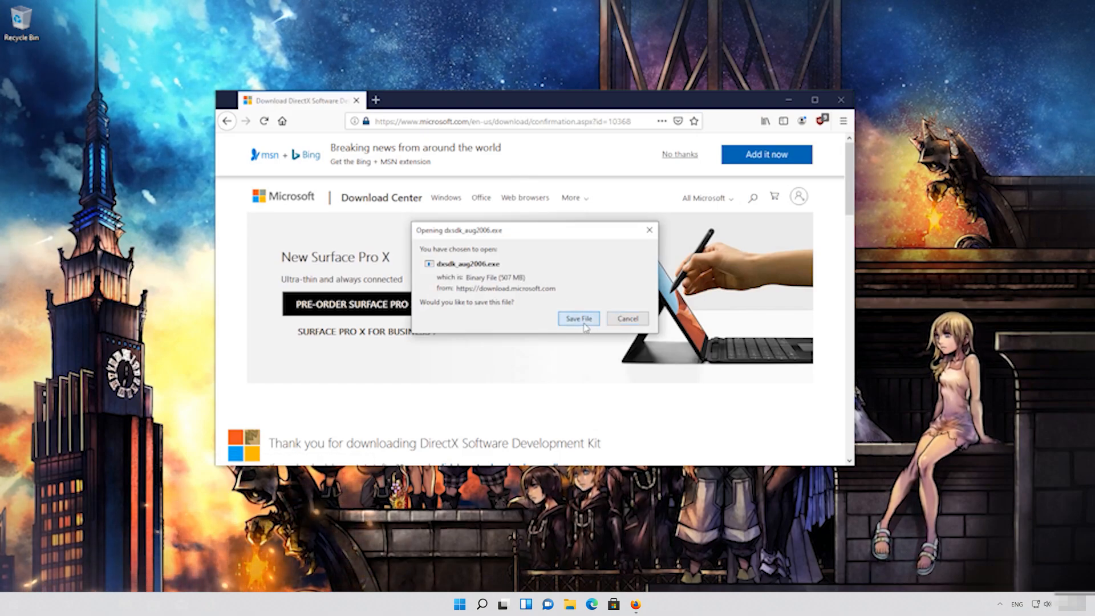
click(579, 318)
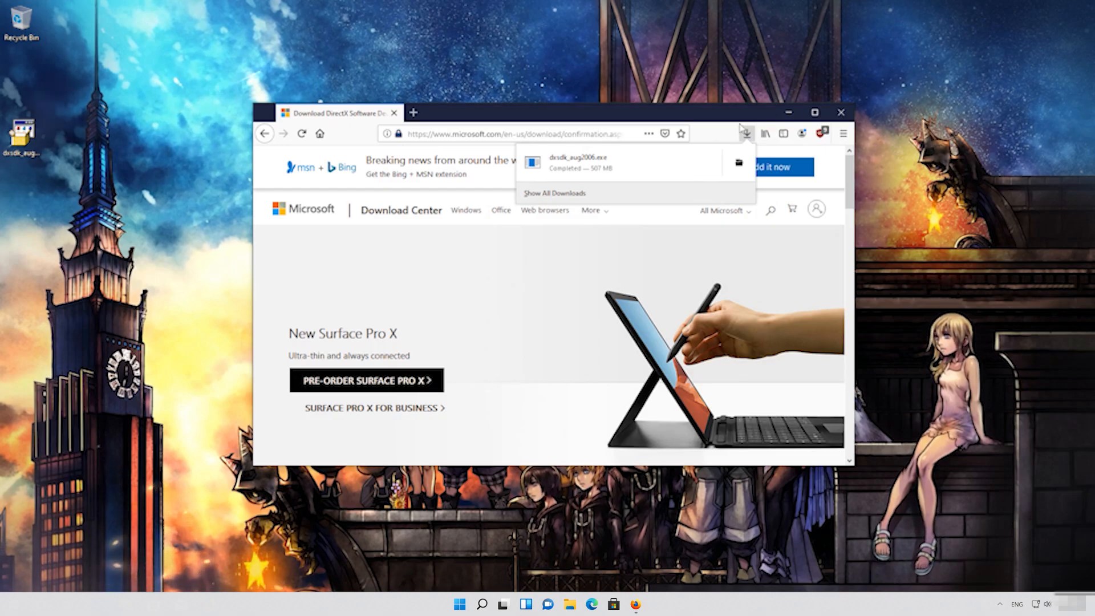
click(841, 112)
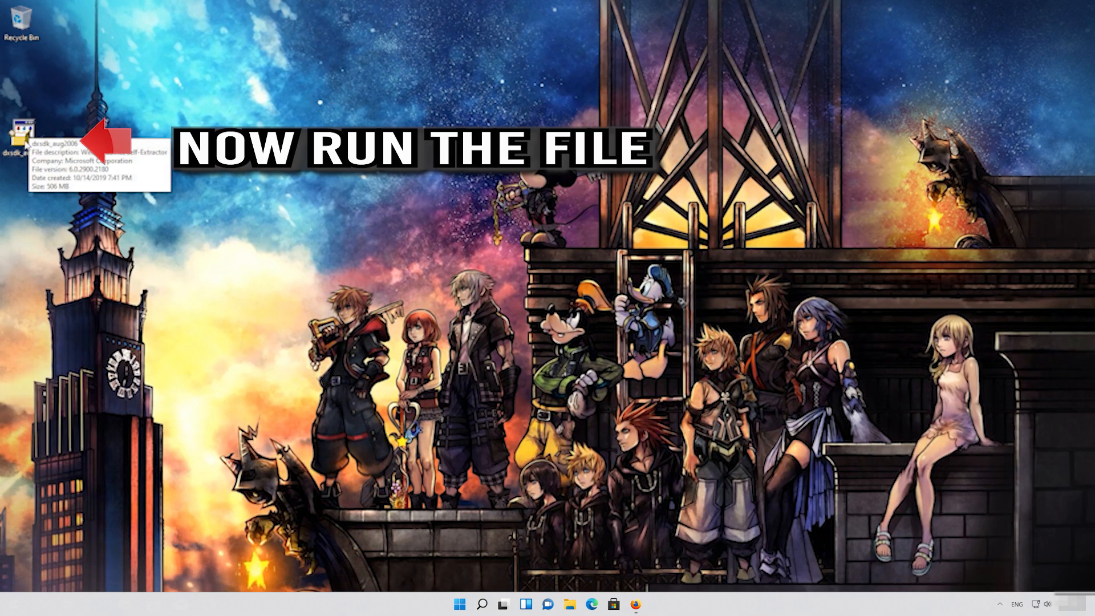
- Run dxsdk_aug2006, accept its license agreement, unzip the files to the default temporary folder and allow the DirectX SDK setup to run
double_click(25, 145)
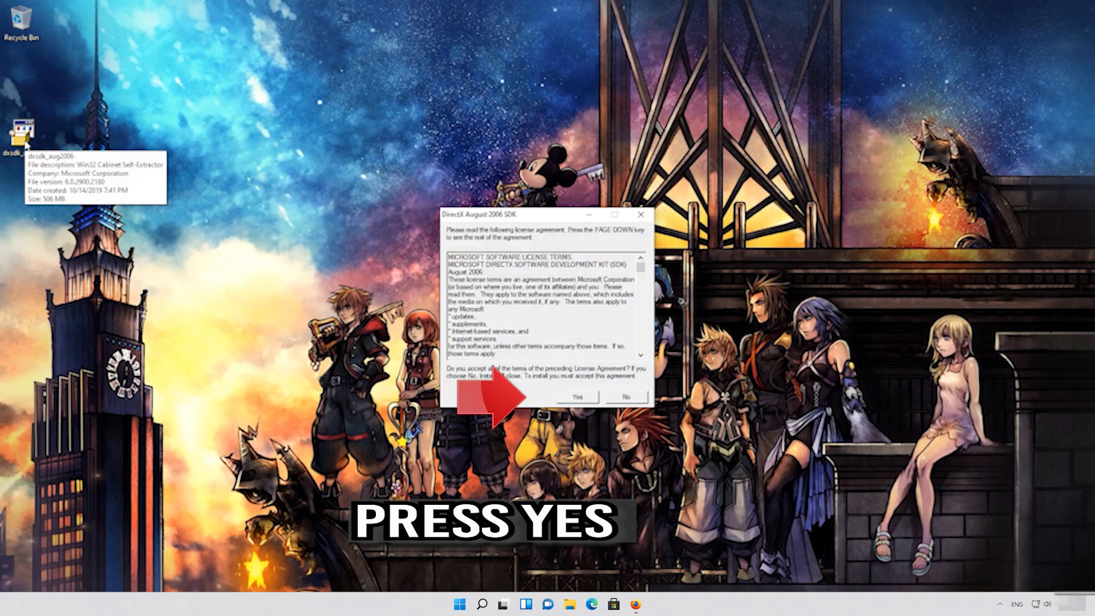
click(577, 398)
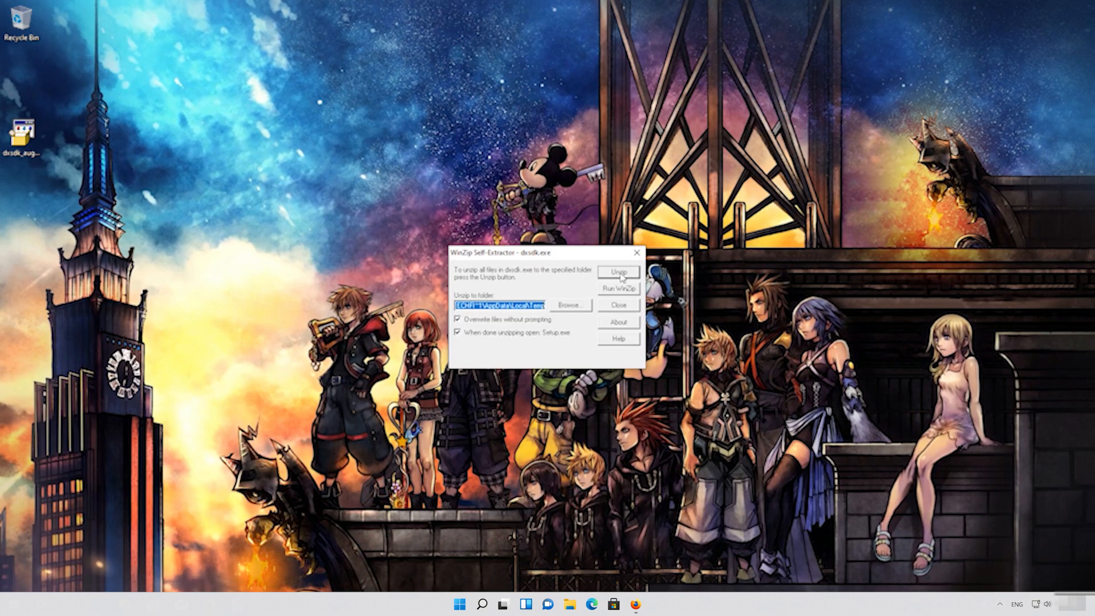
click(620, 274)
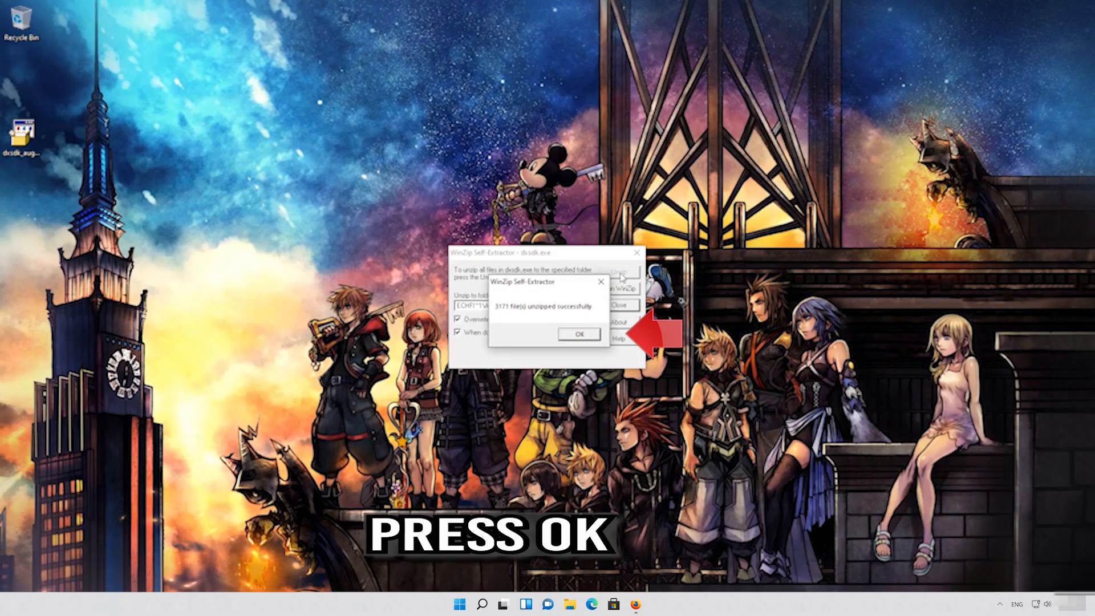
click(580, 335)
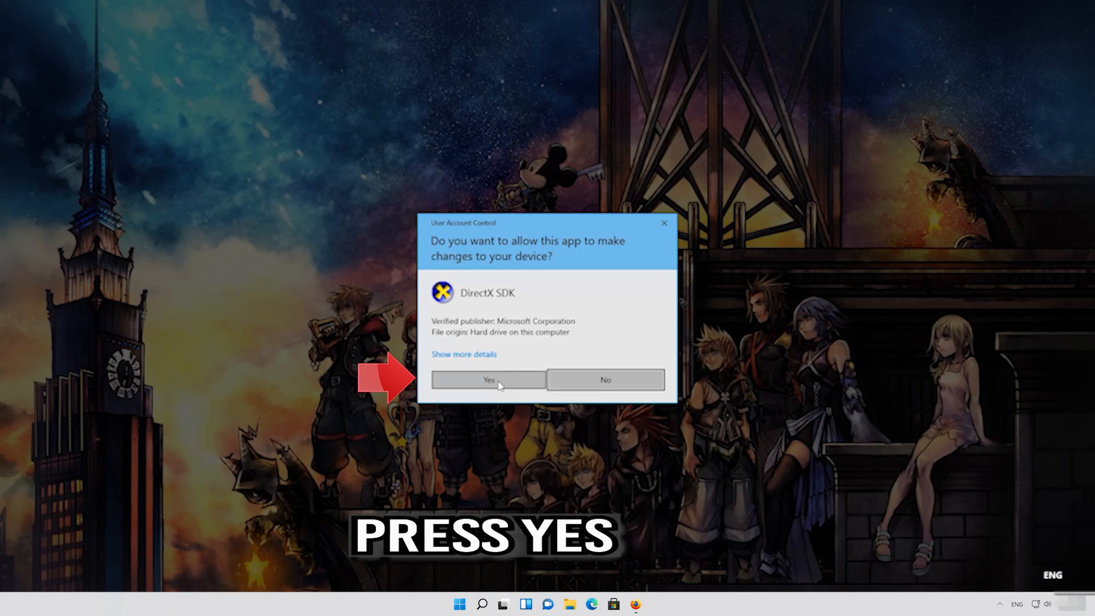
click(500, 386)
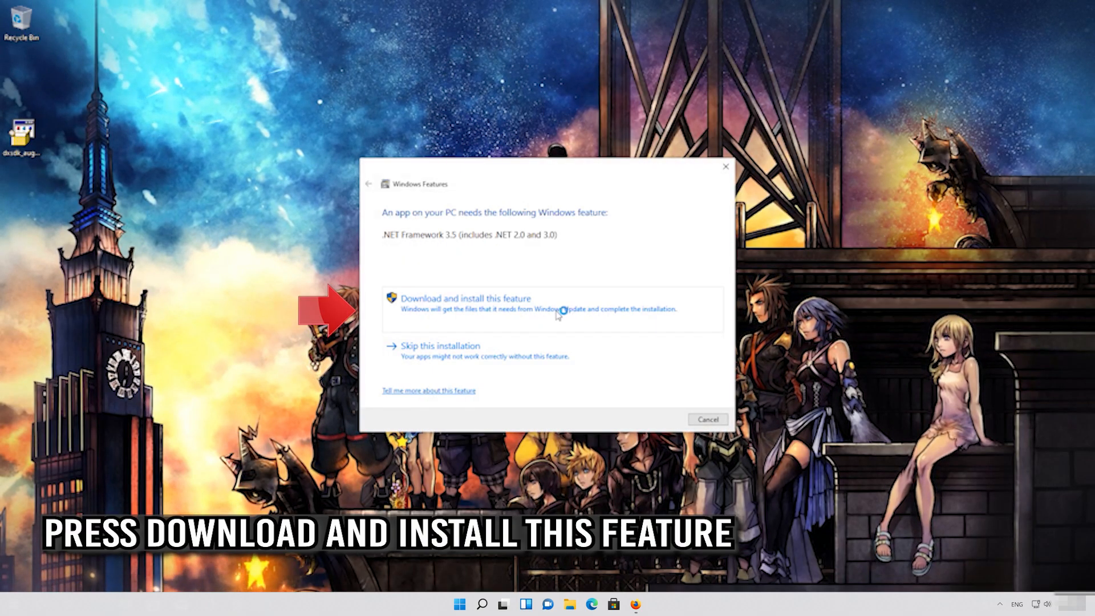
- Download and install the .NET Framework 3.5 Windows feature, and install Microsoft .NET Framework 1.1 with its license accepted
click(408, 315)
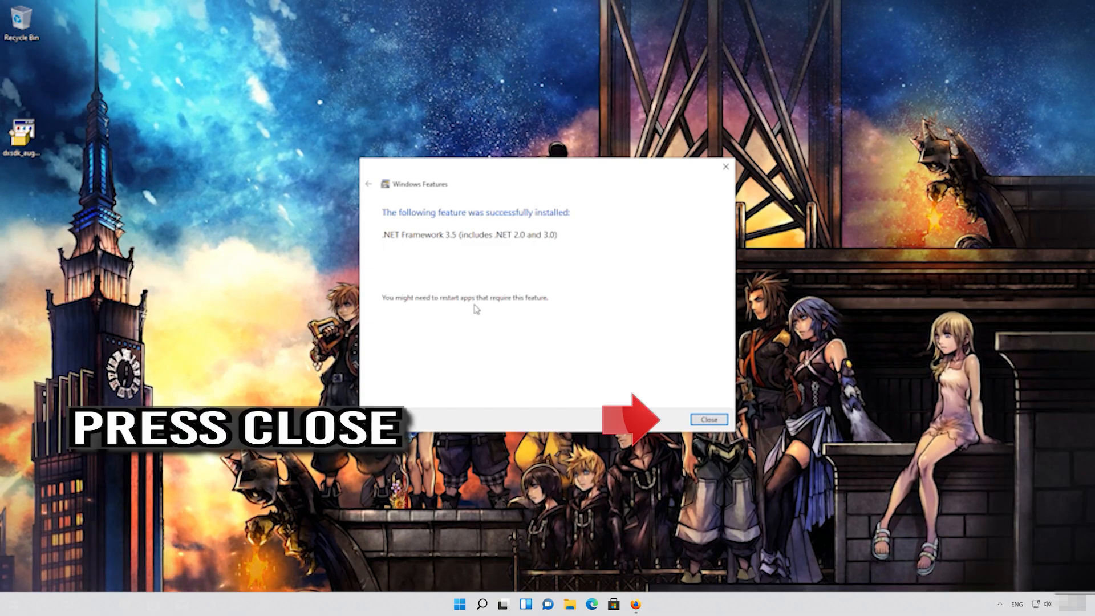
click(710, 420)
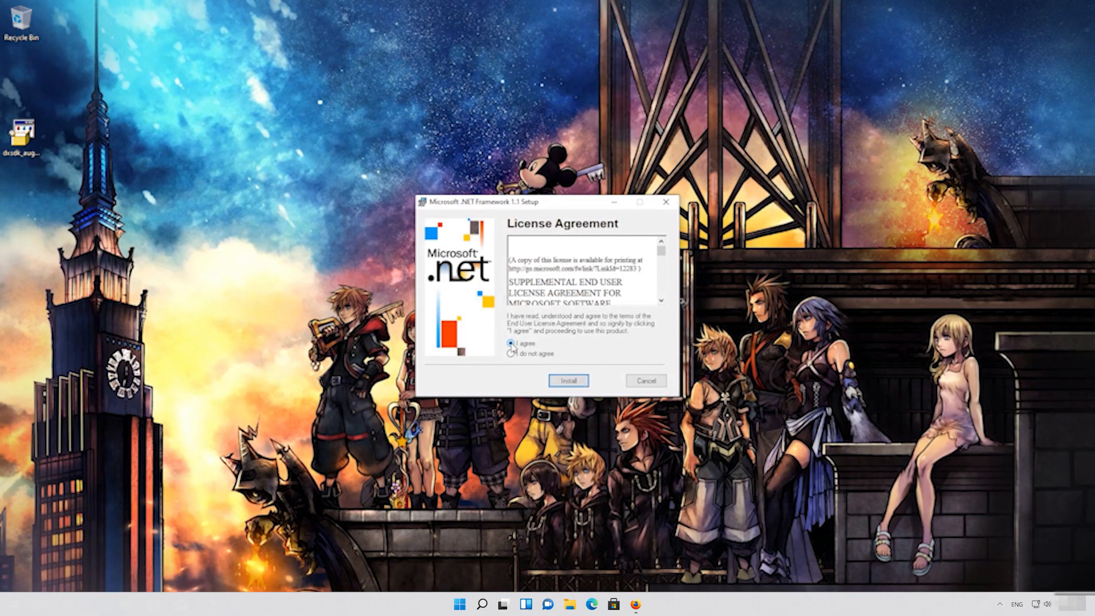
click(572, 384)
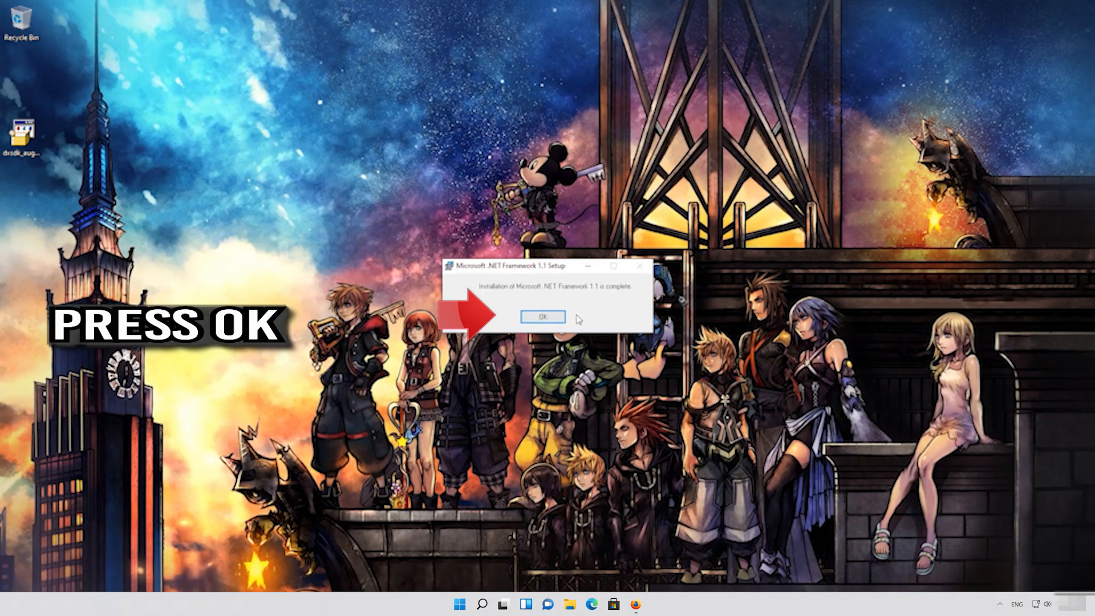
click(543, 317)
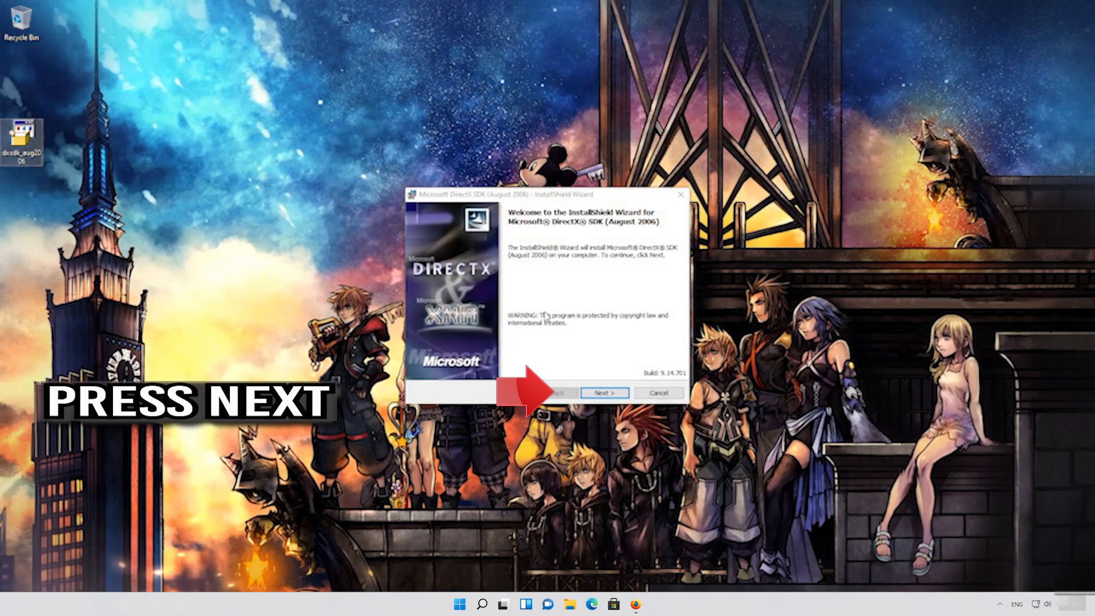
- Install Microsoft DirectX SDK (August 2006) with the license terms accepted and the default features, and finish the wizard
click(605, 393)
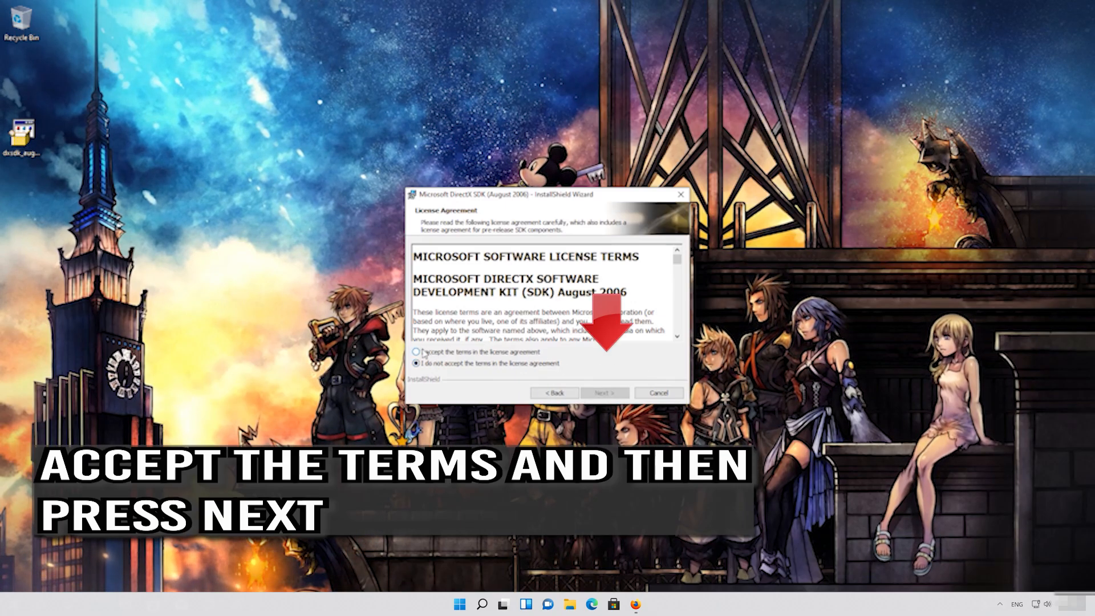
click(421, 352)
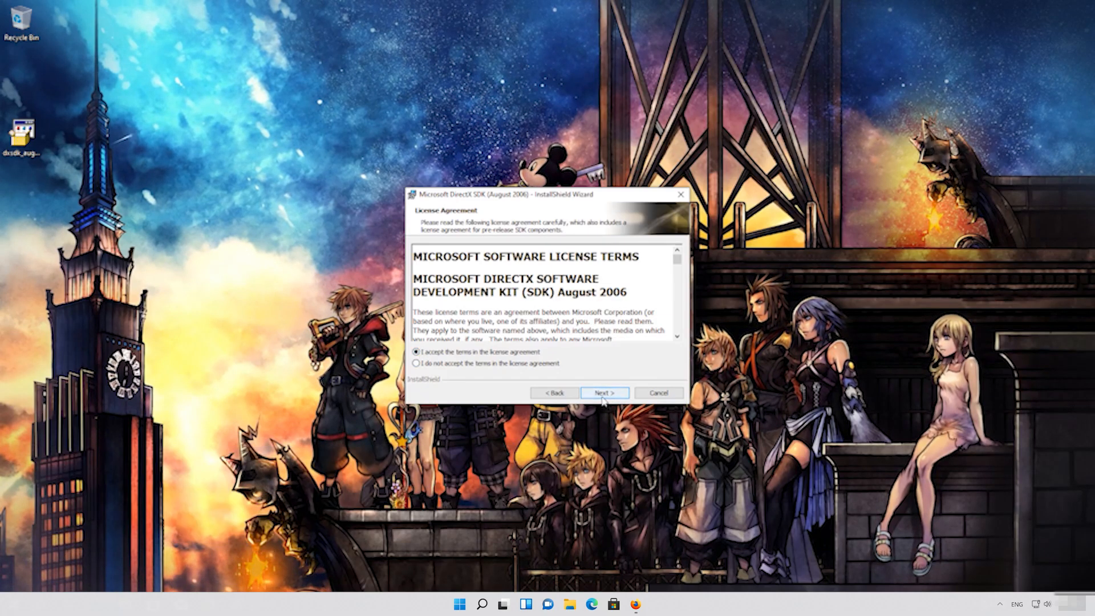
click(604, 393)
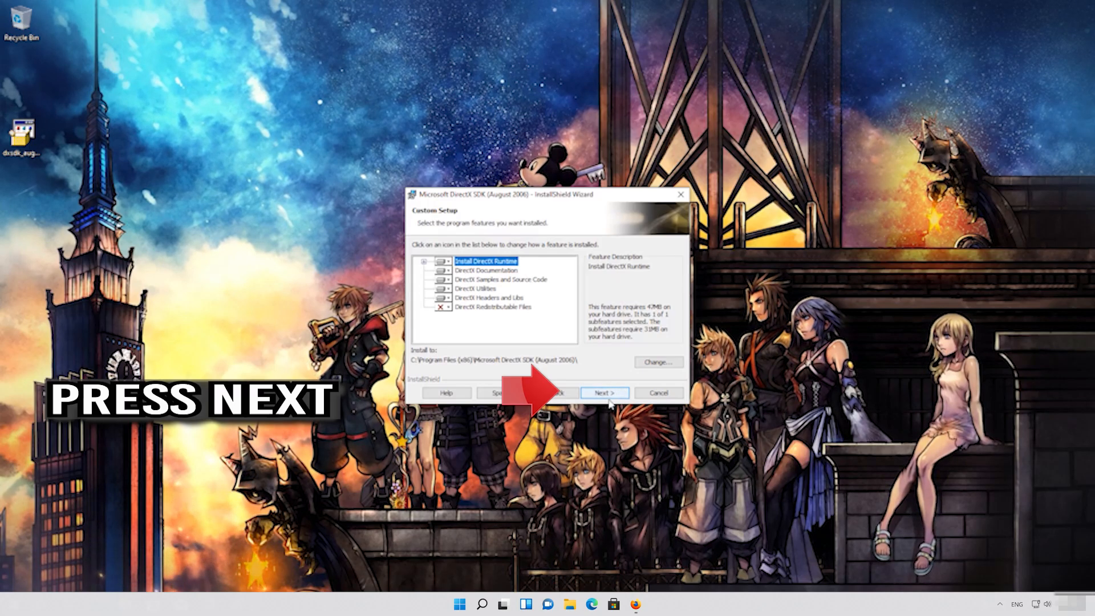
click(609, 401)
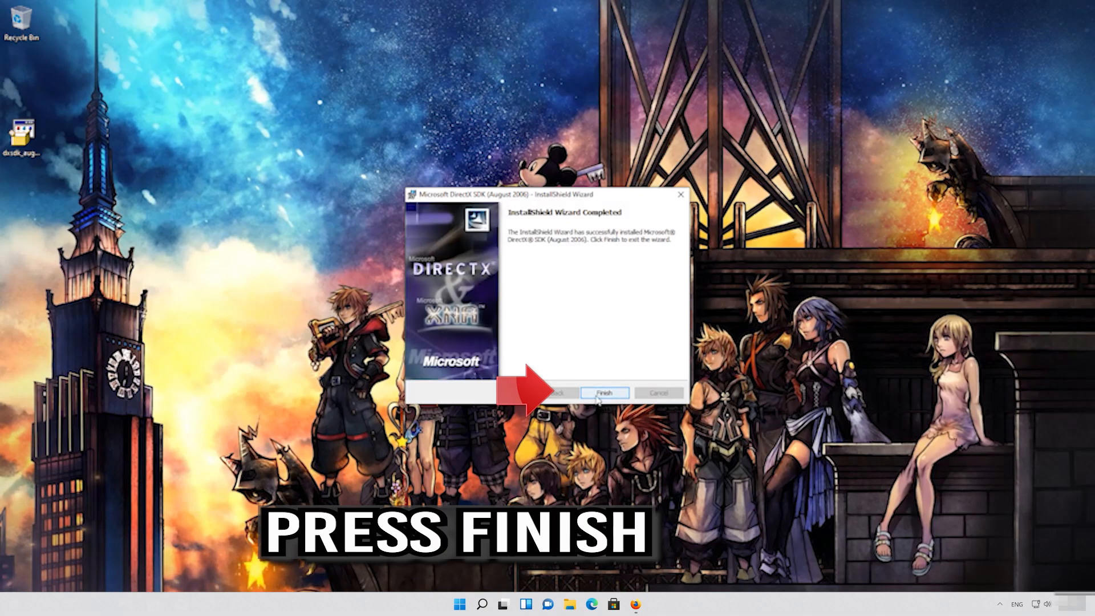
click(610, 393)
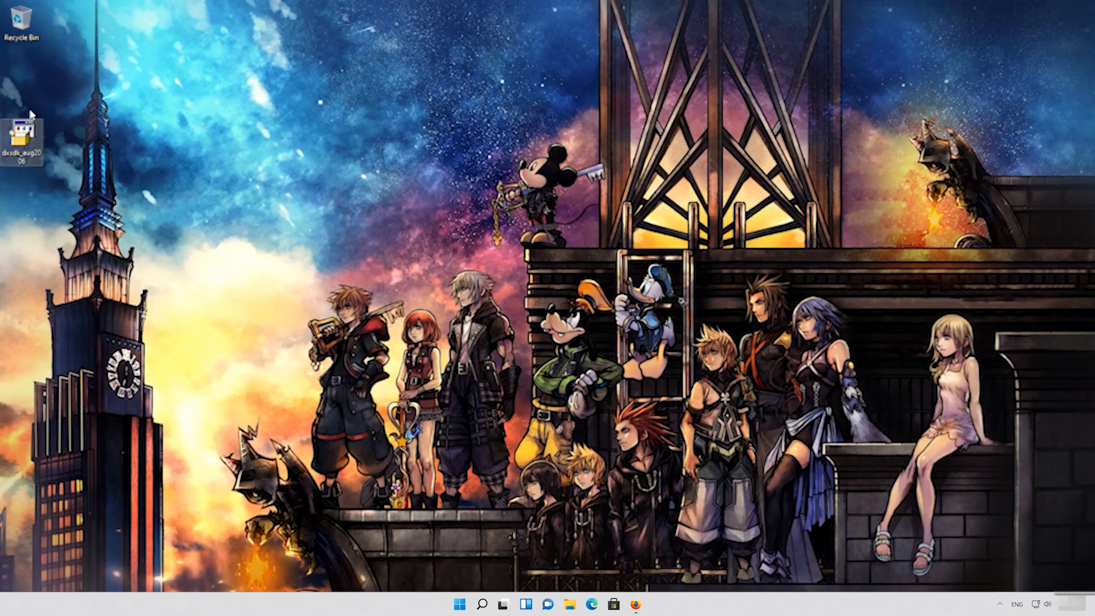
- Delete the dxsdk_aug2006 installer from the desktop and empty the Recycle Bin
key(Delete)
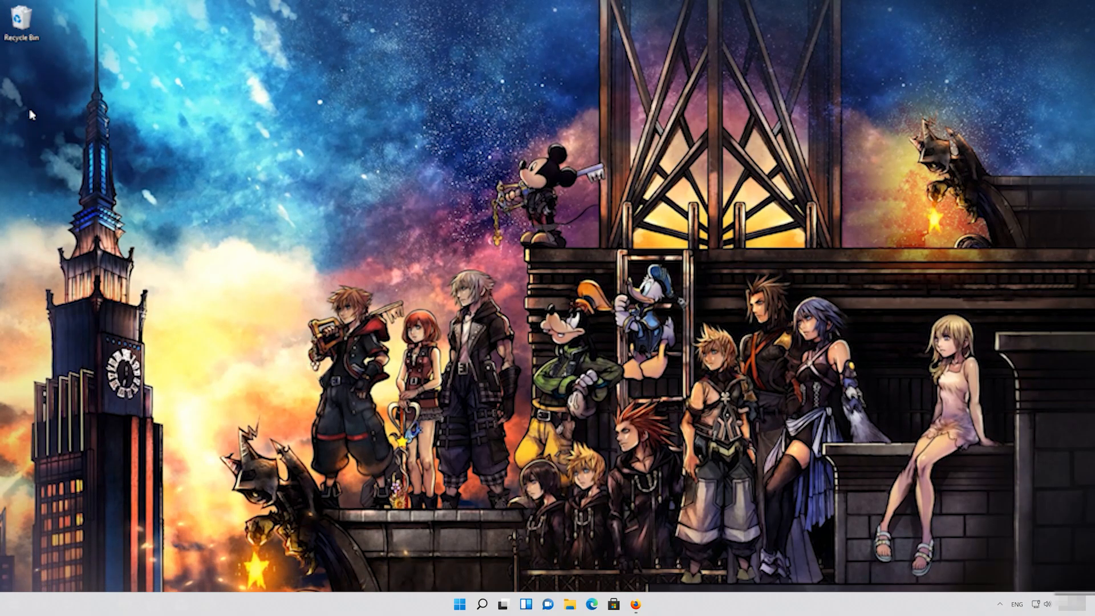
right_click(16, 35)
click(52, 50)
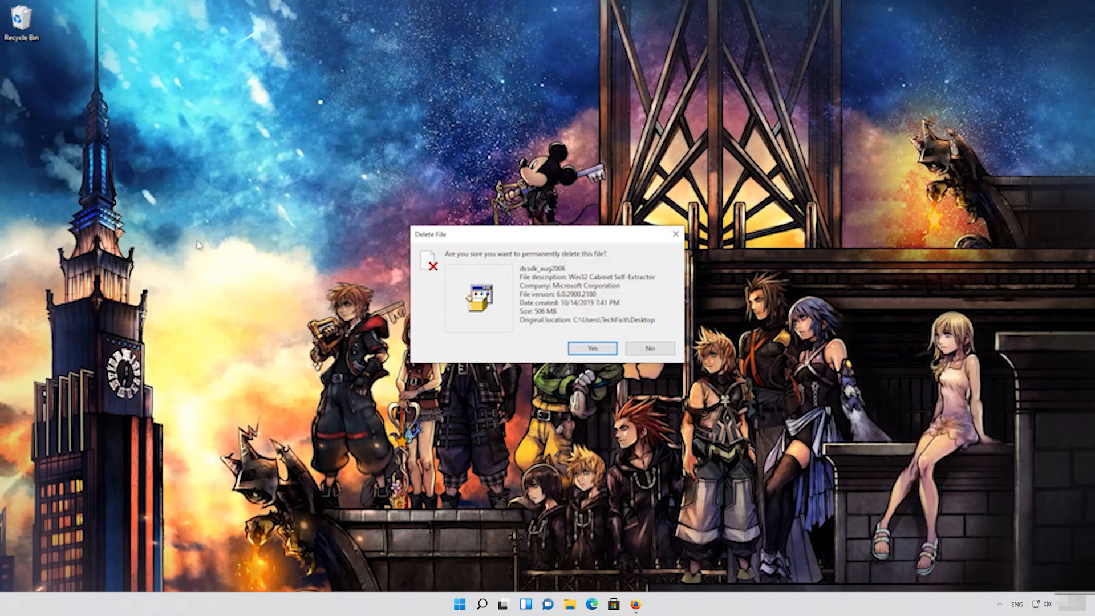
key(Return)
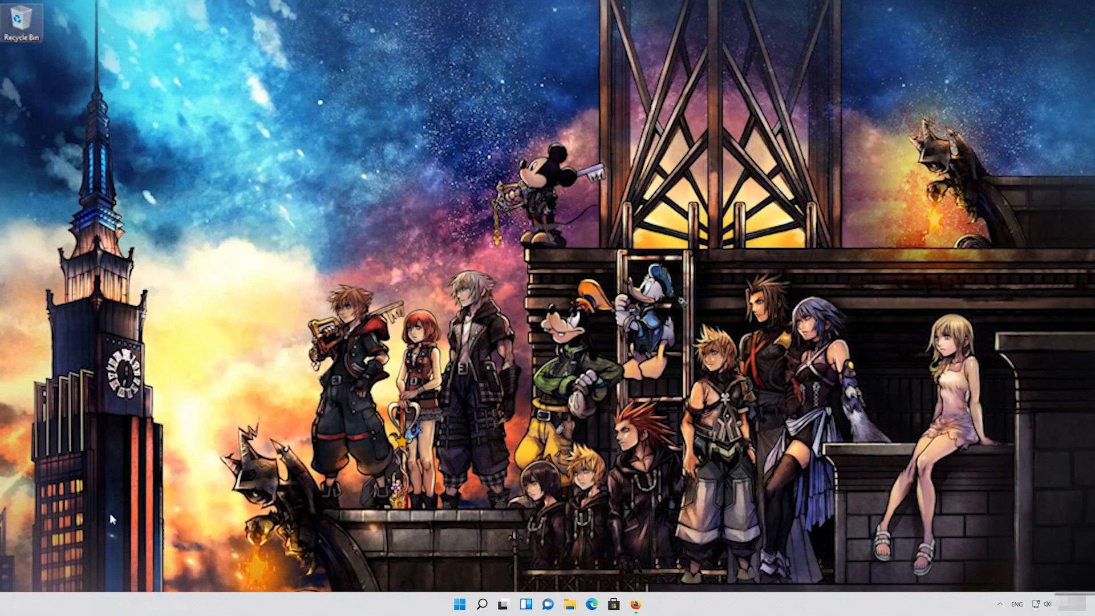
- Restart the PC after the DirectX SDK installation
key(super)
click(14, 579)
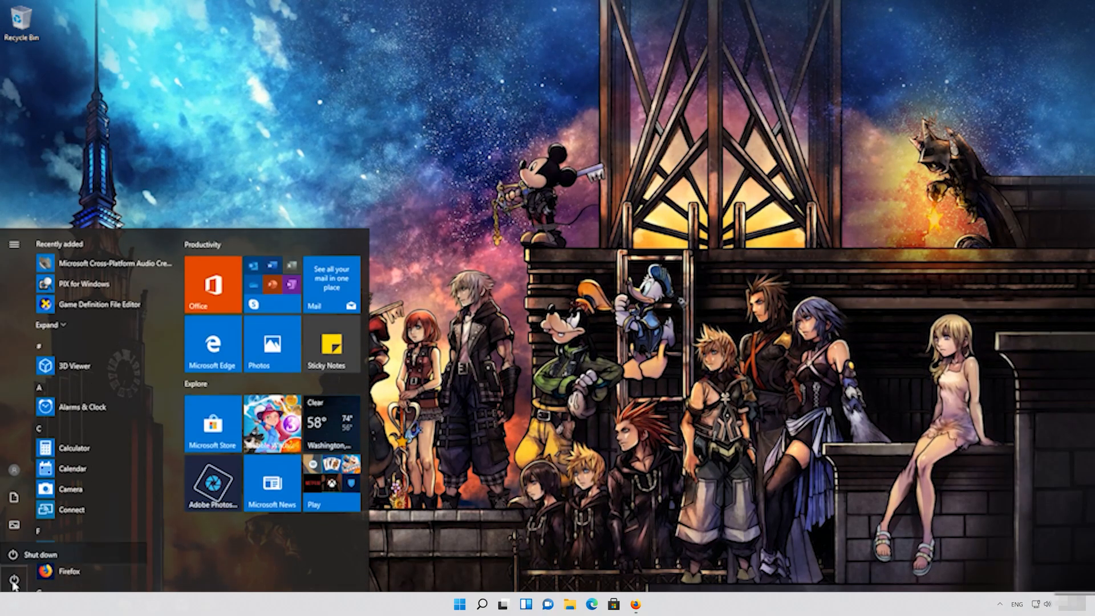
click(33, 551)
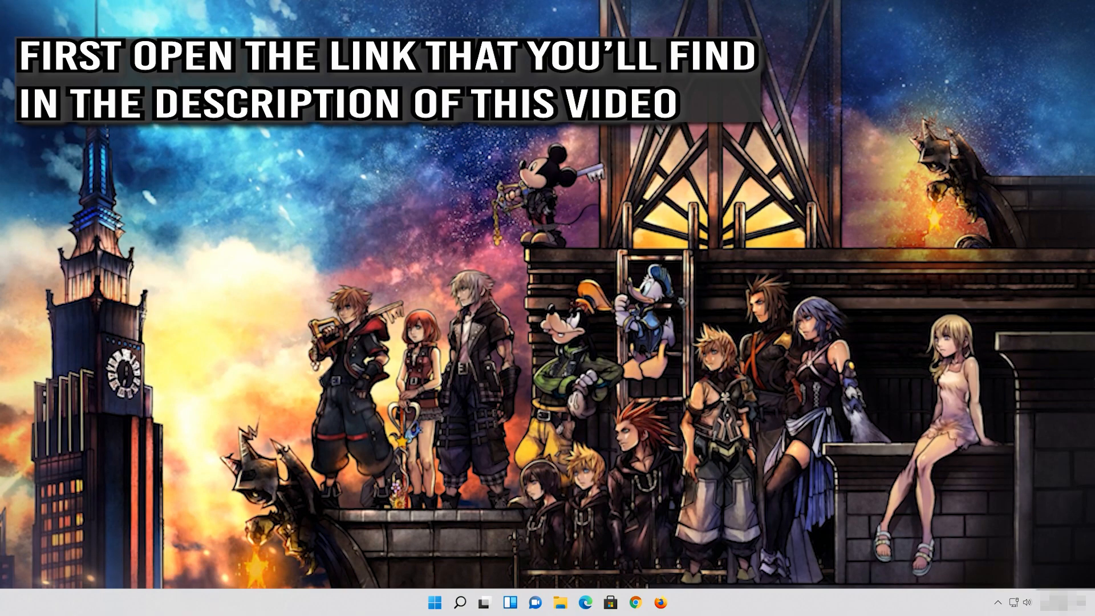
- In Firefox, open the copied Windows 11 download page link, save MediaCreationToolW11.exe from the Create Windows 11 Installation Media section, and close the browser
click(661, 603)
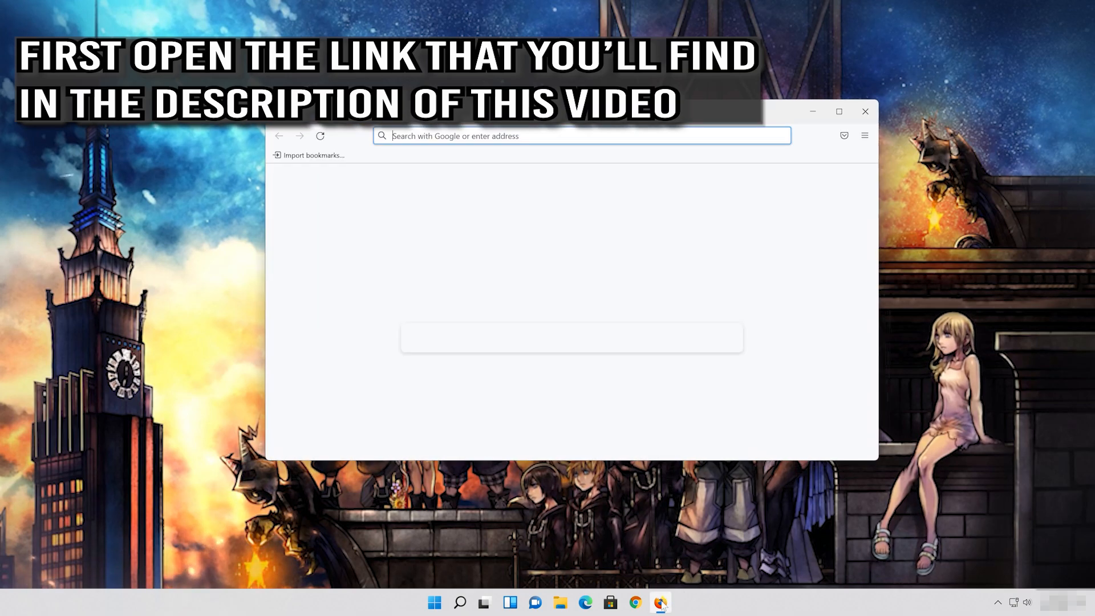
right_click(534, 135)
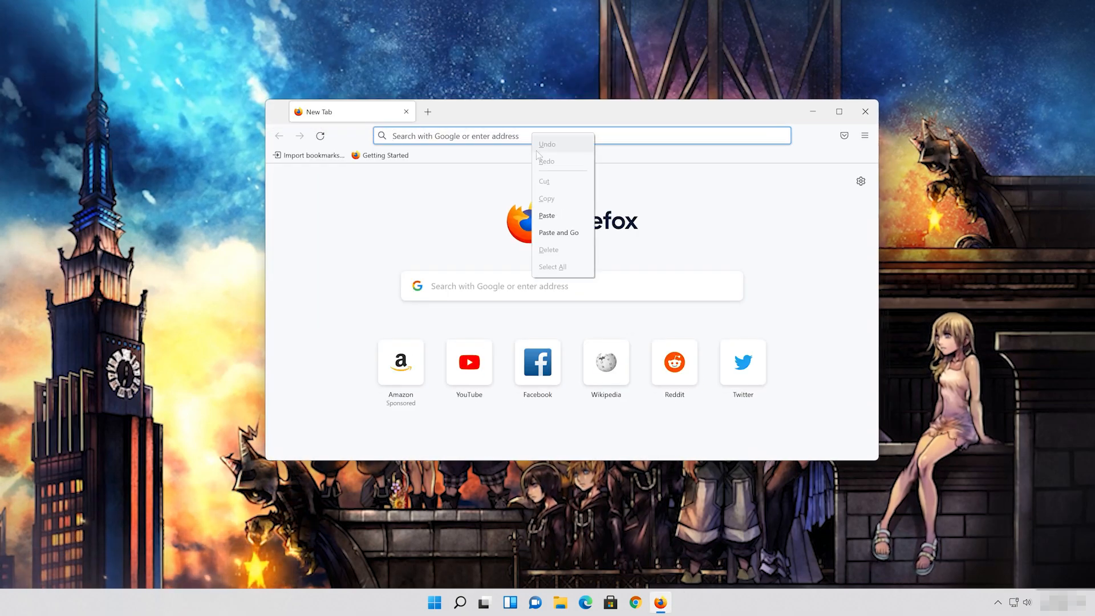
click(558, 233)
scroll(474, 338, down, 4)
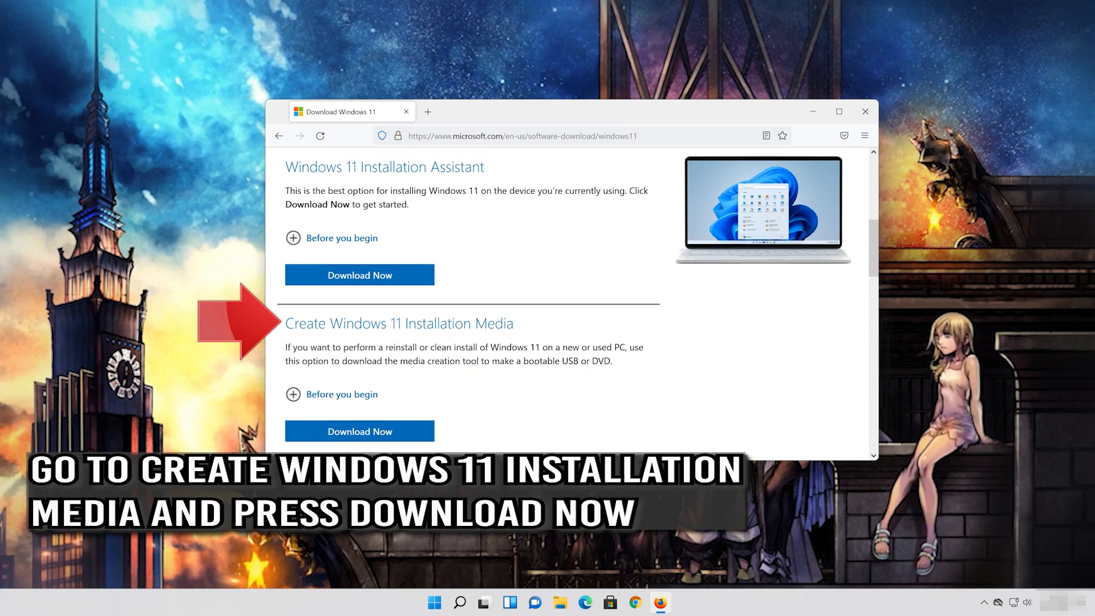
click(390, 434)
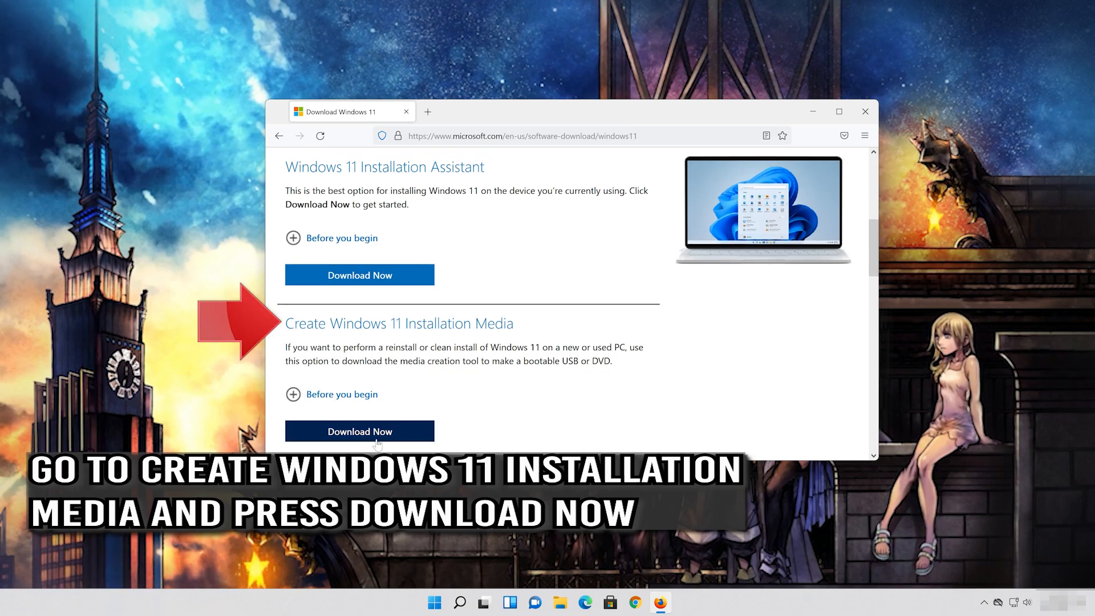
click(377, 438)
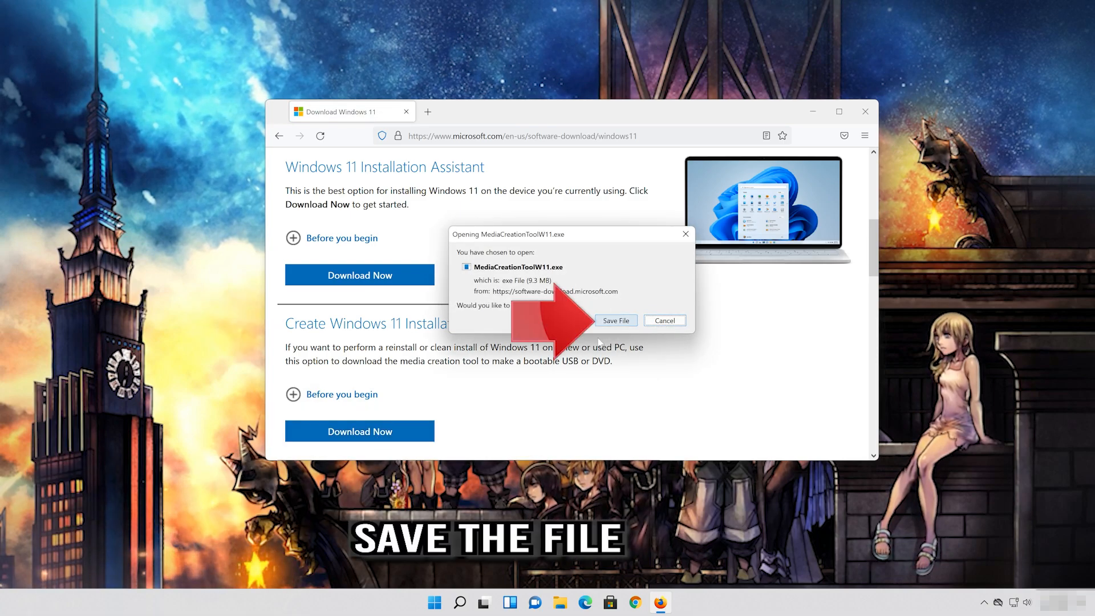
click(615, 325)
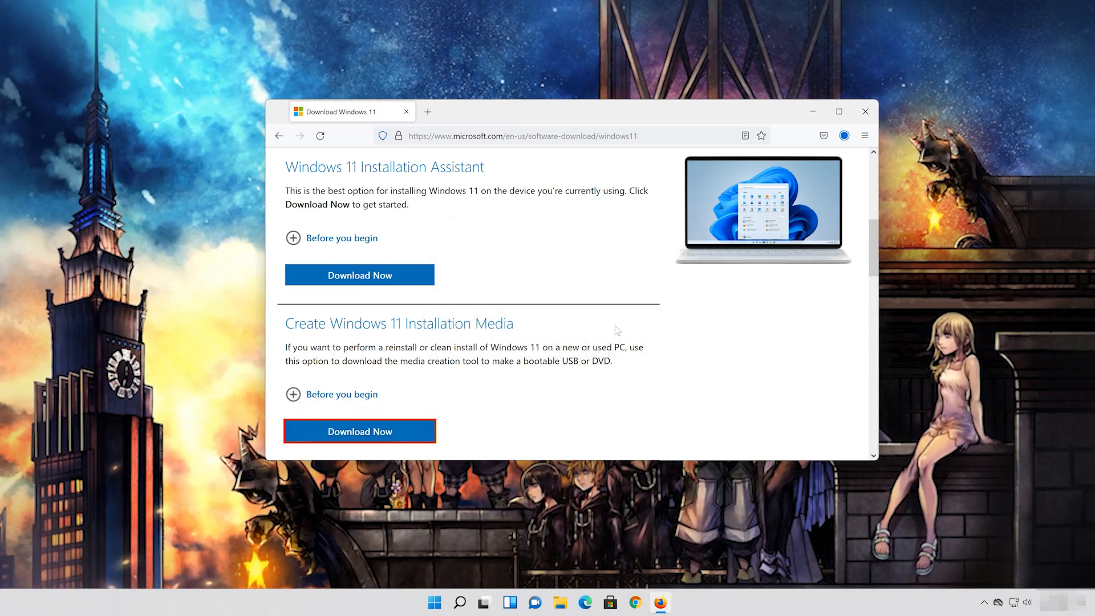
click(864, 114)
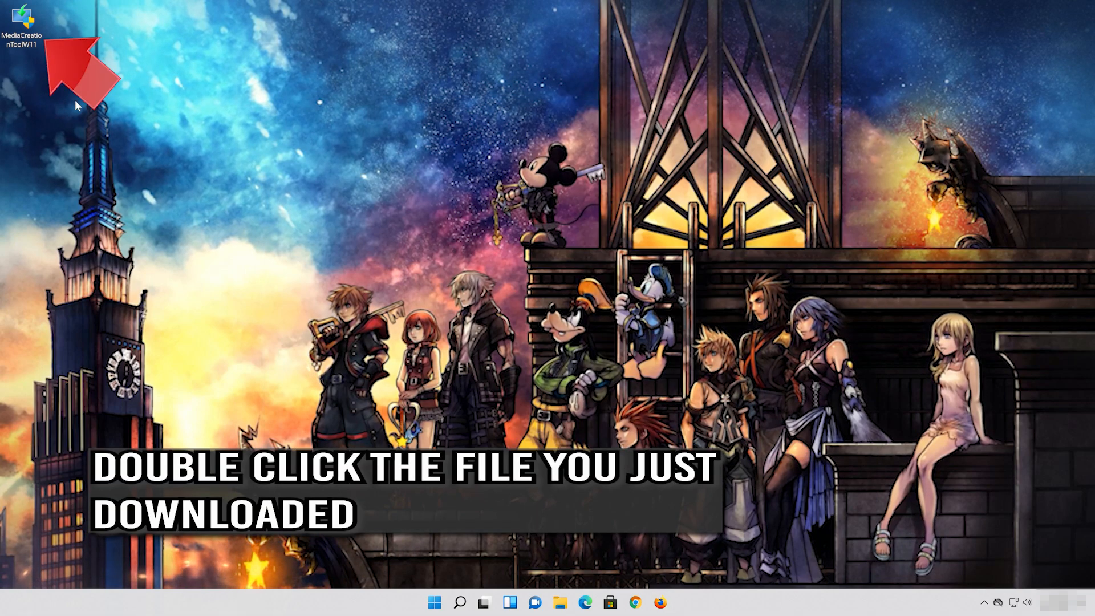
- Run MediaCreationToolW11 from the desktop, allow it to make changes to the device, and accept its license terms
double_click(29, 28)
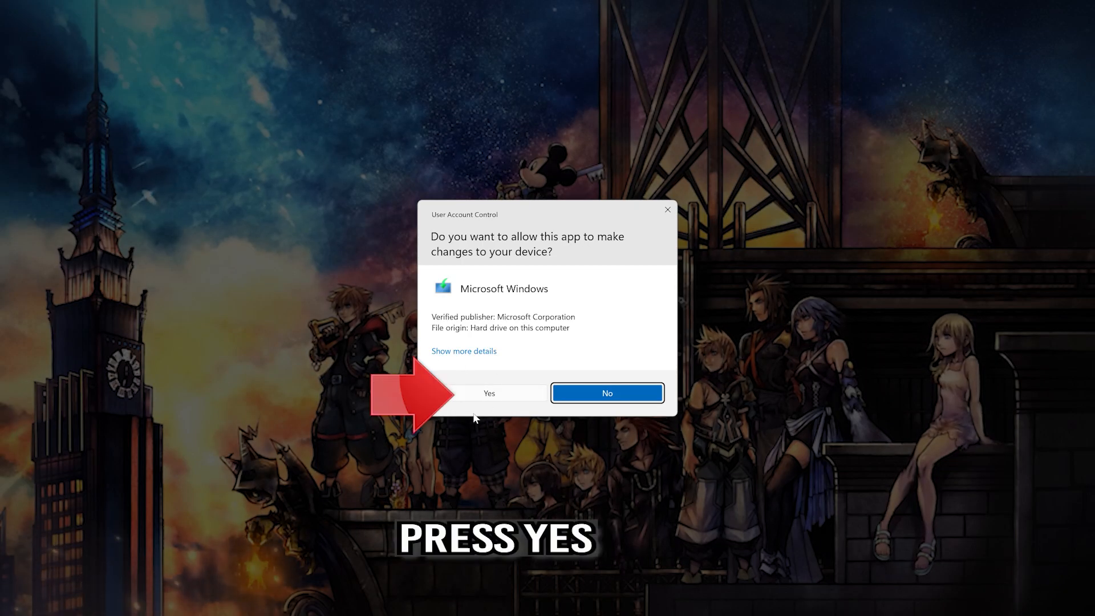
click(489, 394)
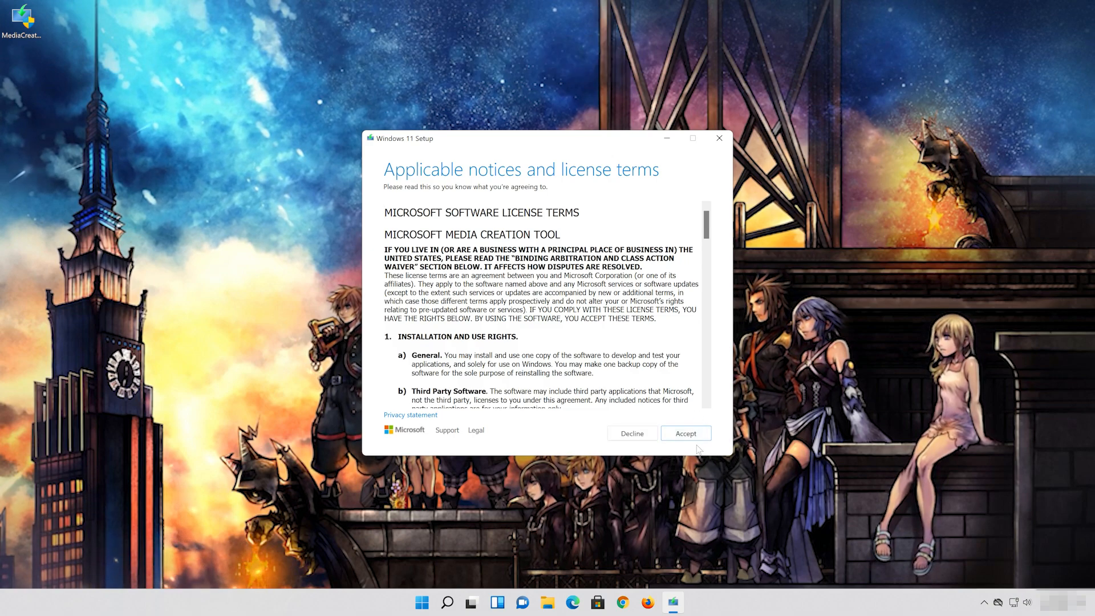
click(697, 436)
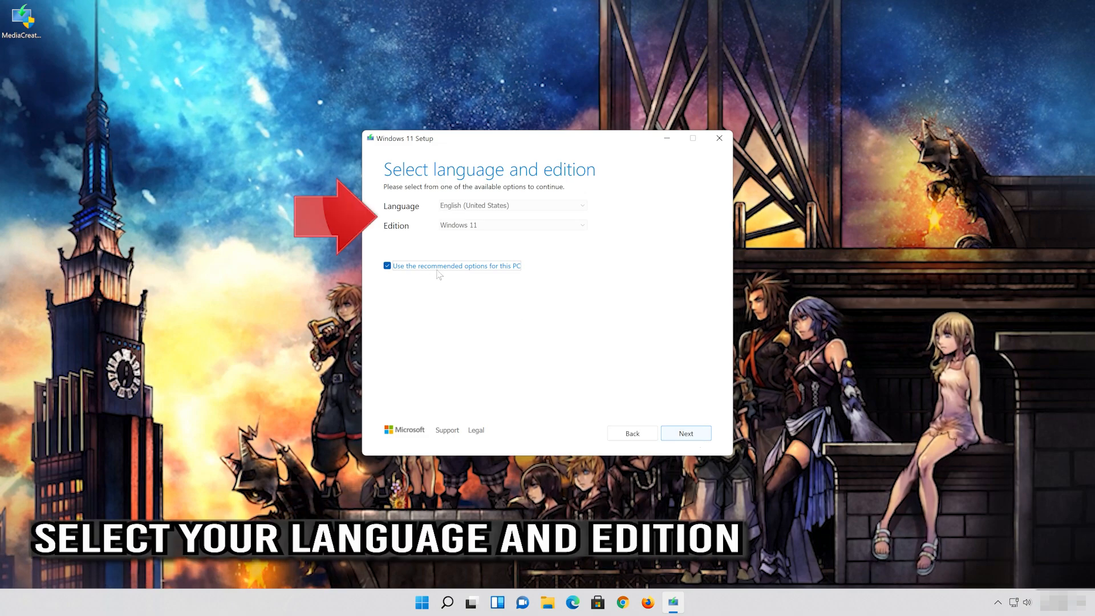
- Continue with the recommended options for this PC, using English (United States) as the language and Windows 11 as the edition
click(438, 267)
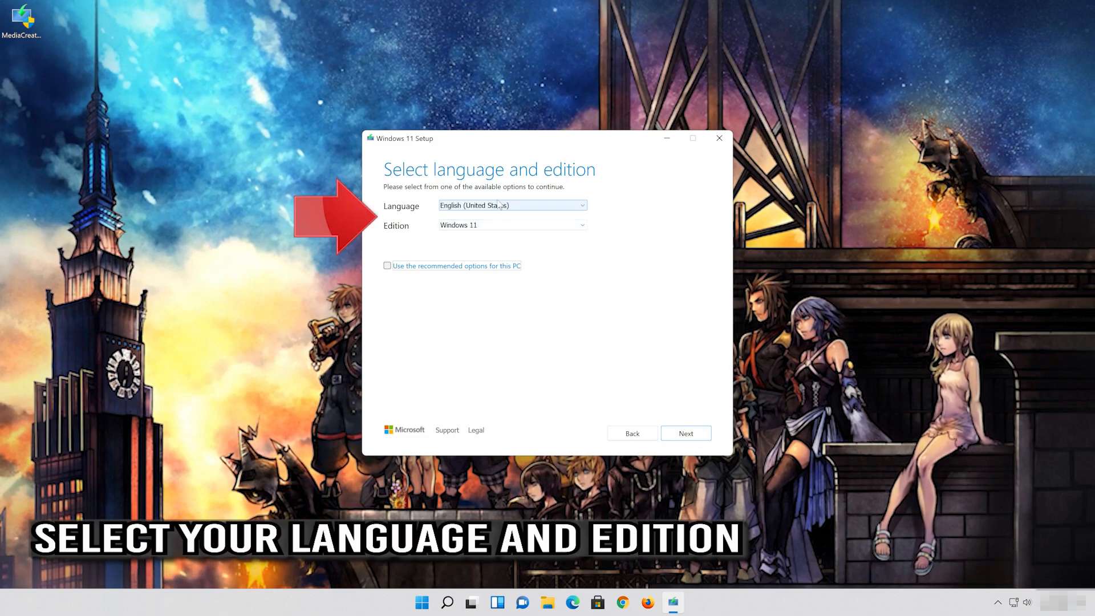
click(387, 266)
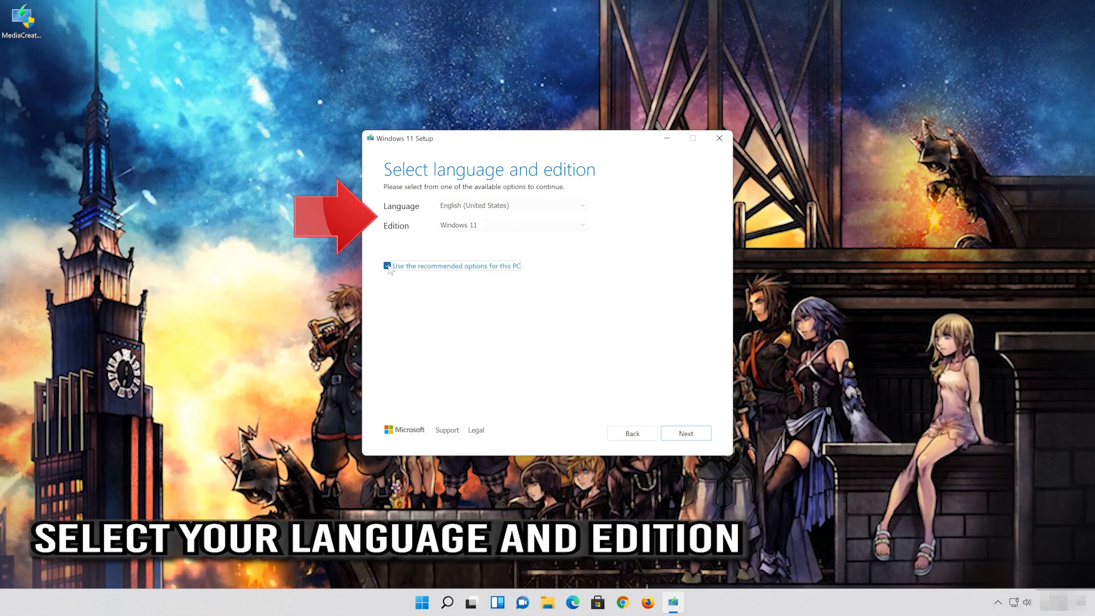
click(691, 438)
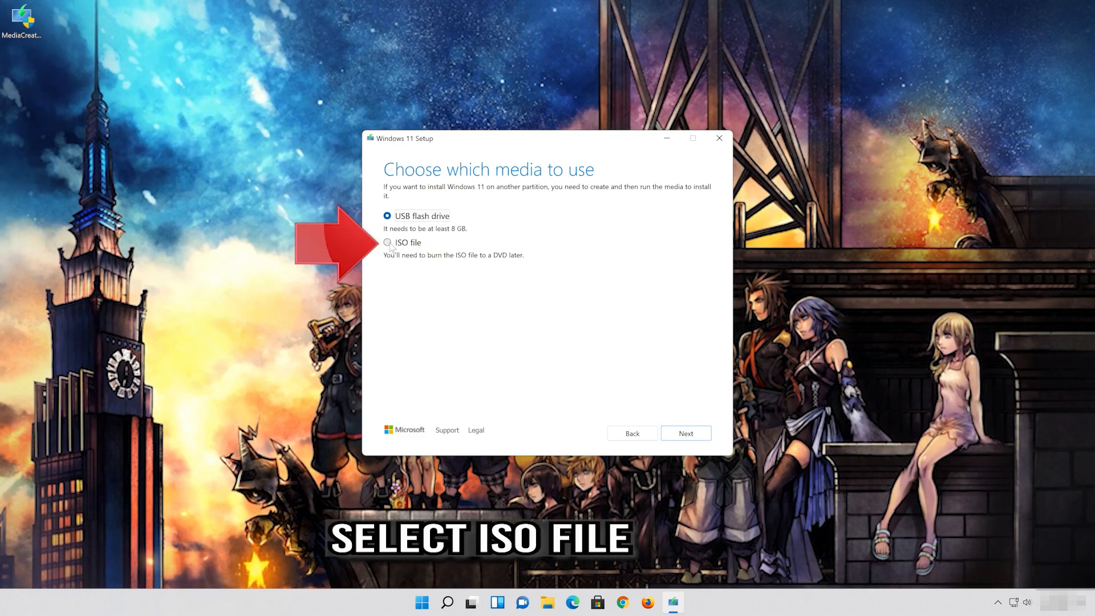
- Create the installation media as an ISO file saved to the Desktop under the name Windows 11, and finish the media creation tool
click(688, 434)
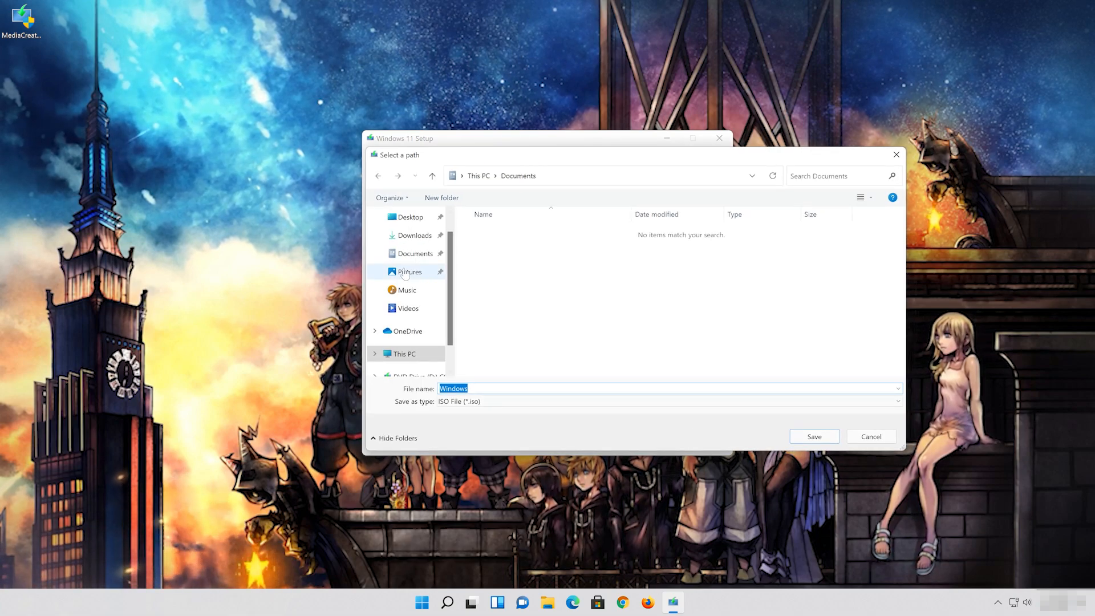
click(421, 220)
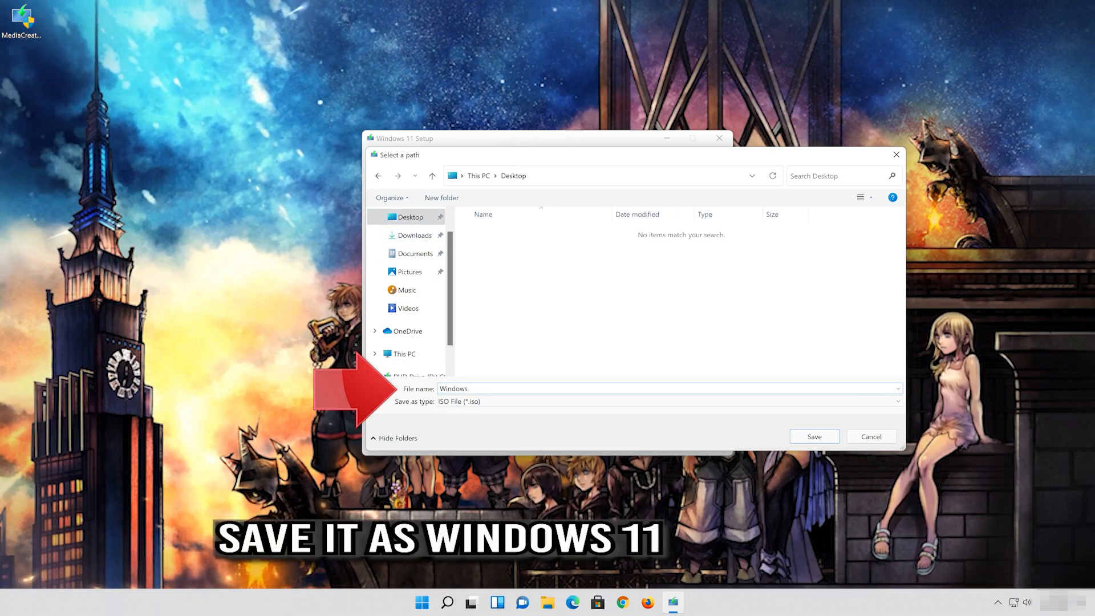
text(11)
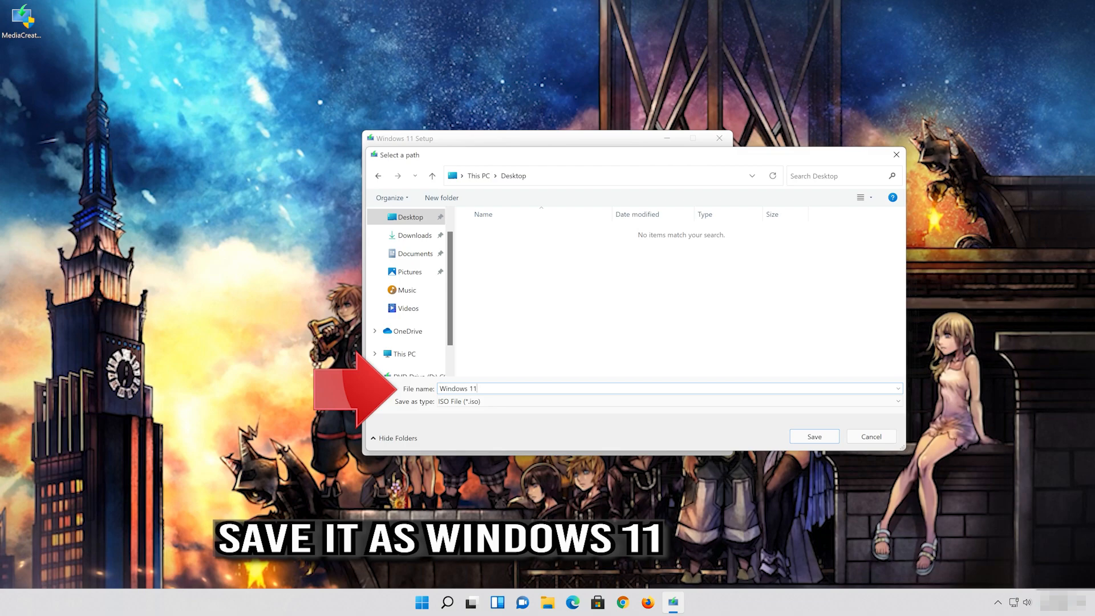
click(825, 440)
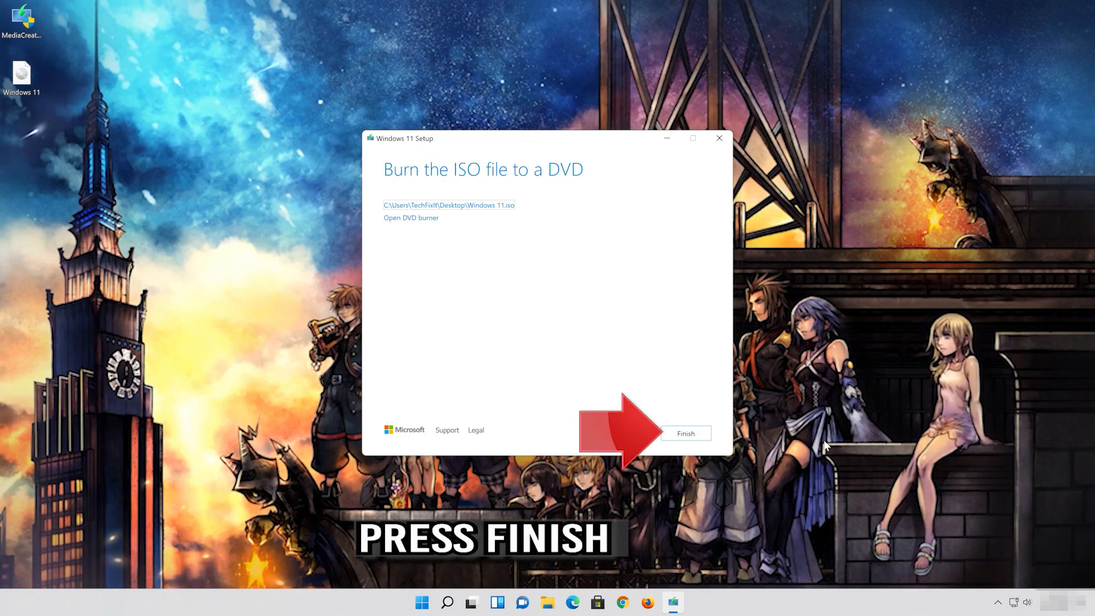
click(690, 438)
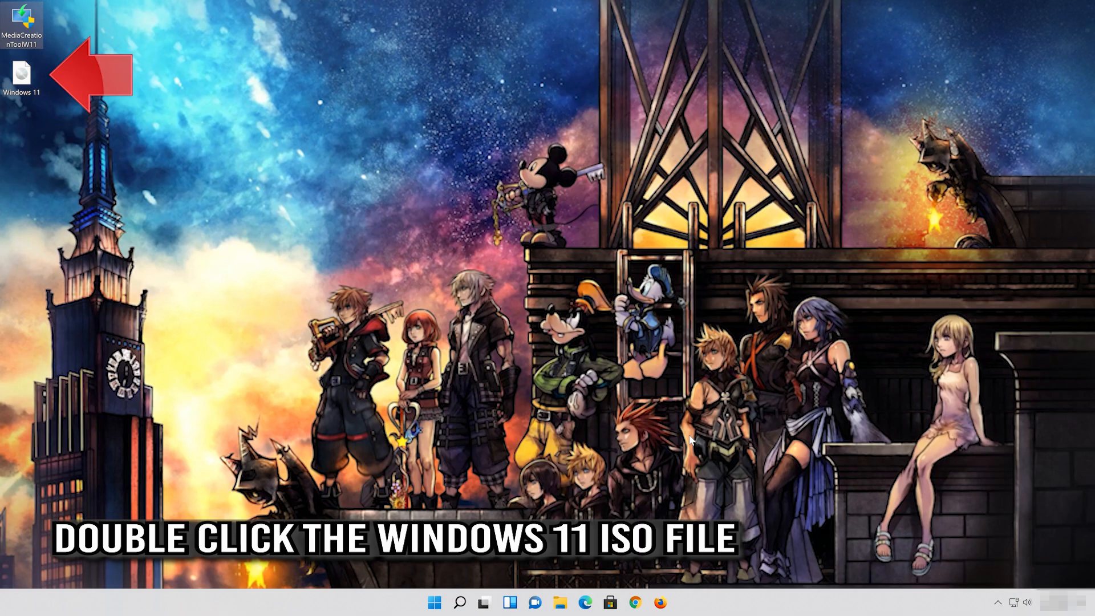
- Mount the Windows 11 ISO, run its setup application with permission to make changes, and close the file window
double_click(27, 82)
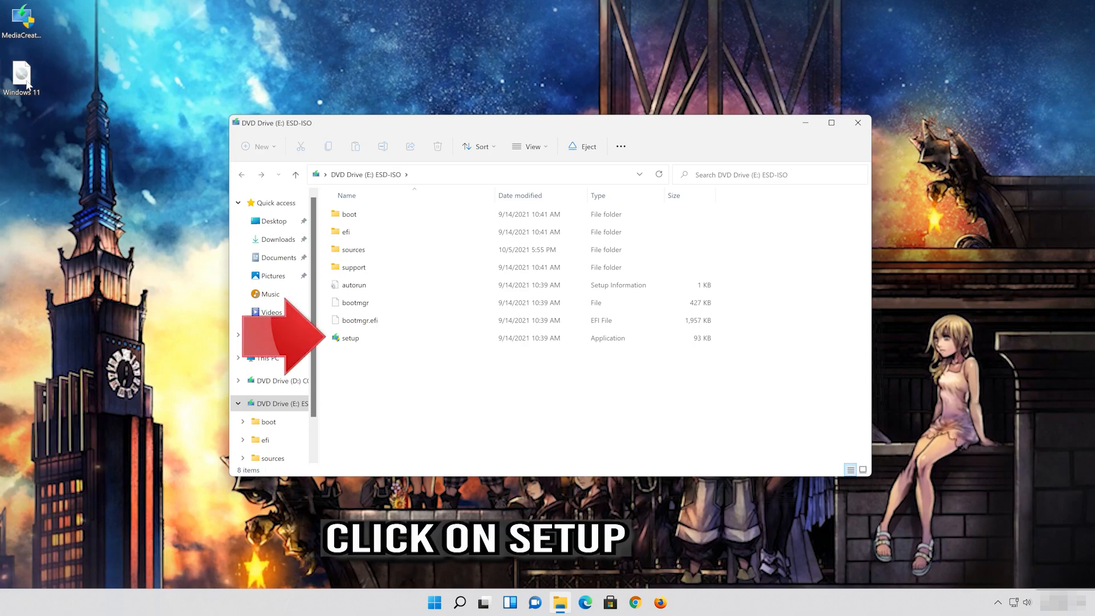
double_click(382, 337)
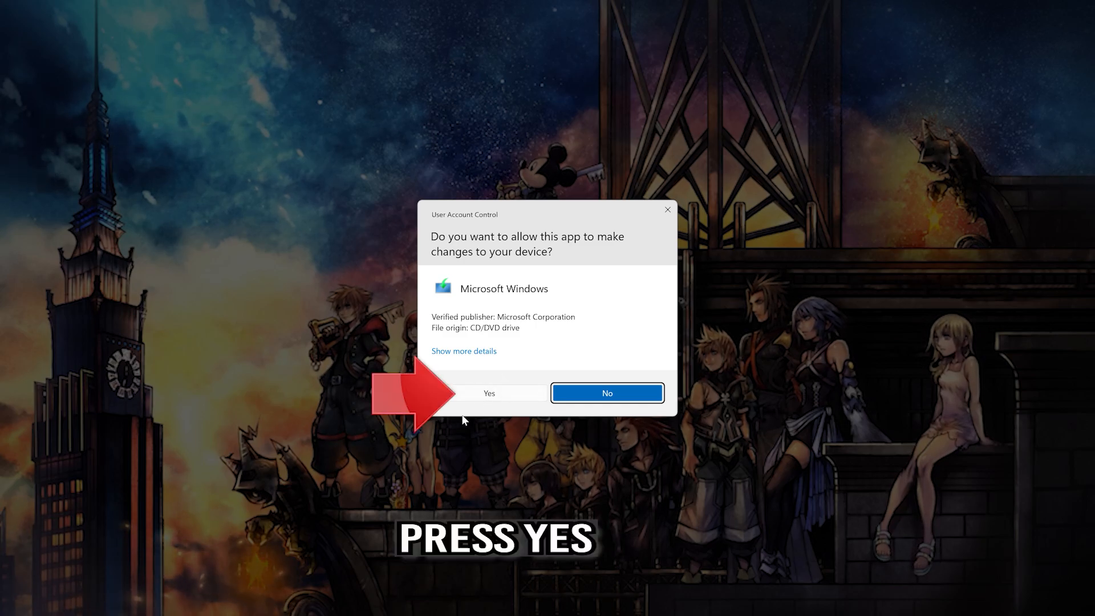
click(496, 395)
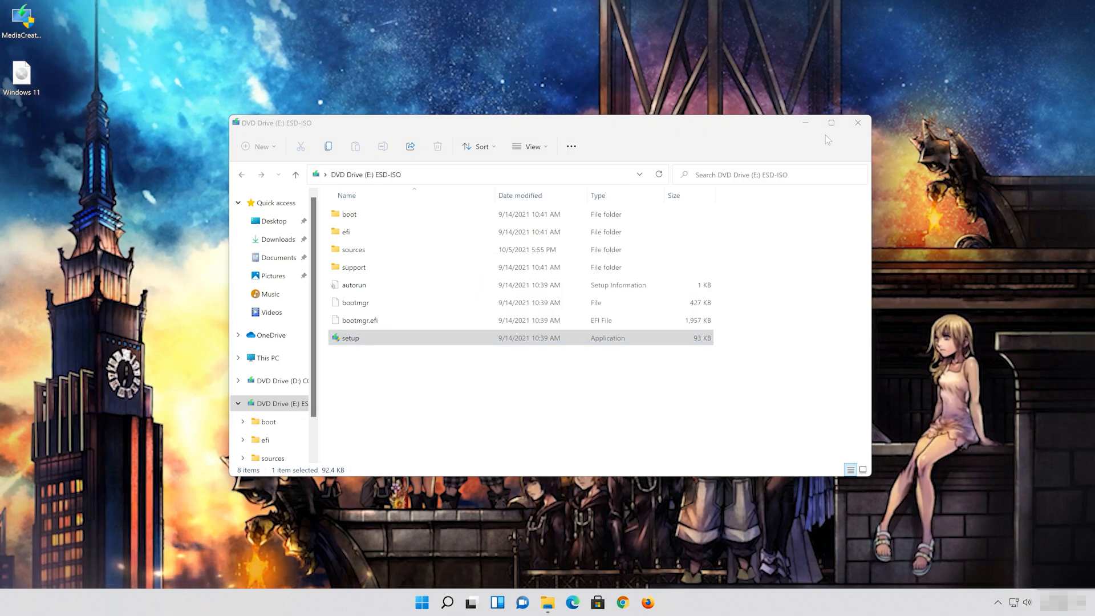
click(857, 123)
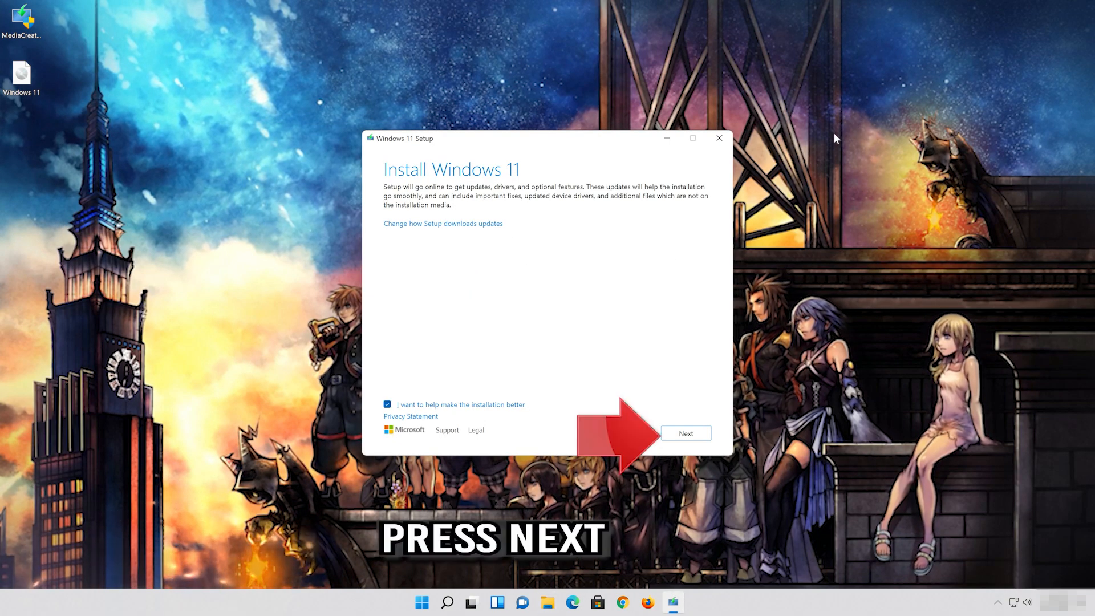
- Accept the license terms in Windows 11 Setup and start installing Windows 11 Pro with personal files and apps kept
click(691, 437)
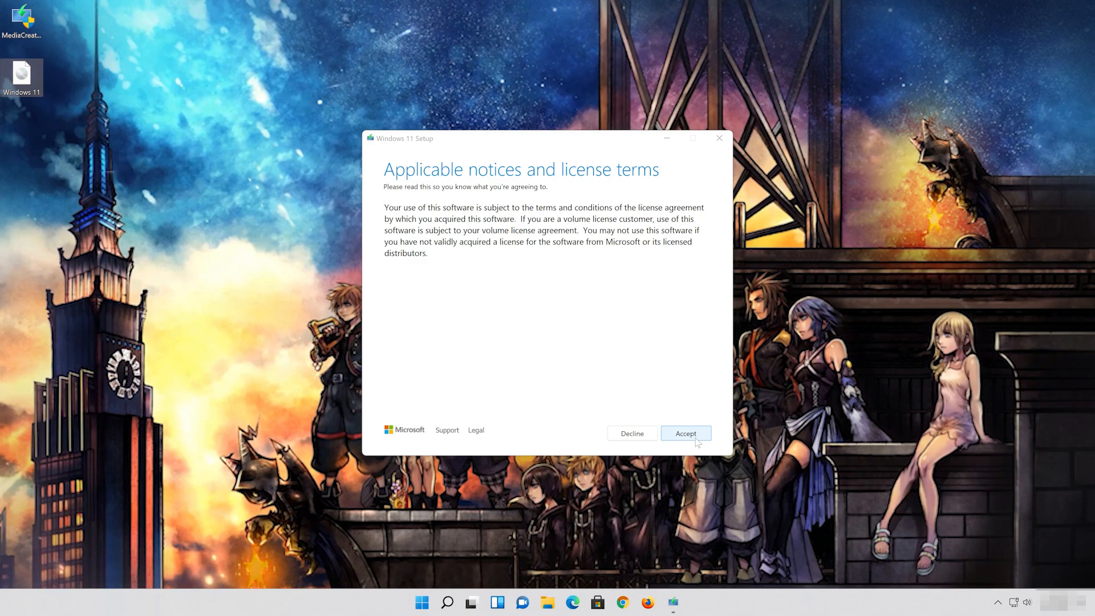
click(687, 438)
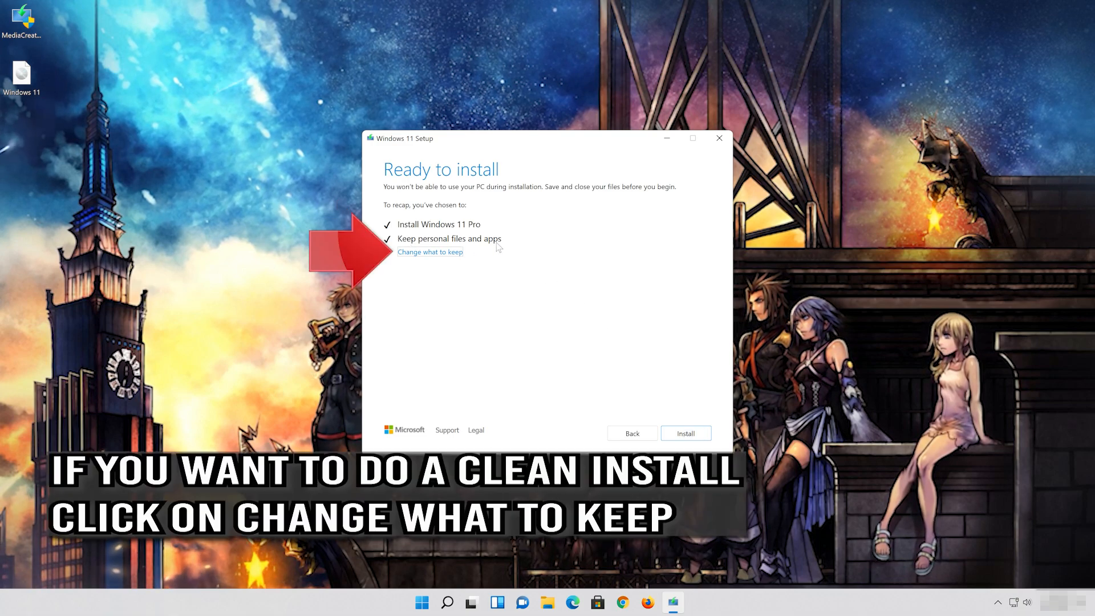
click(448, 252)
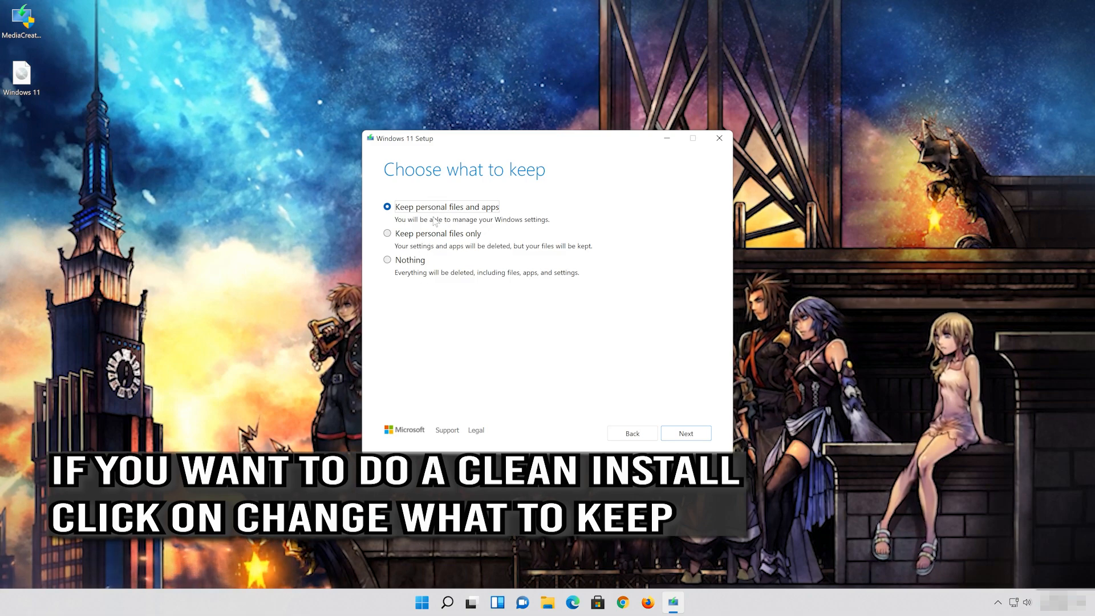
click(690, 435)
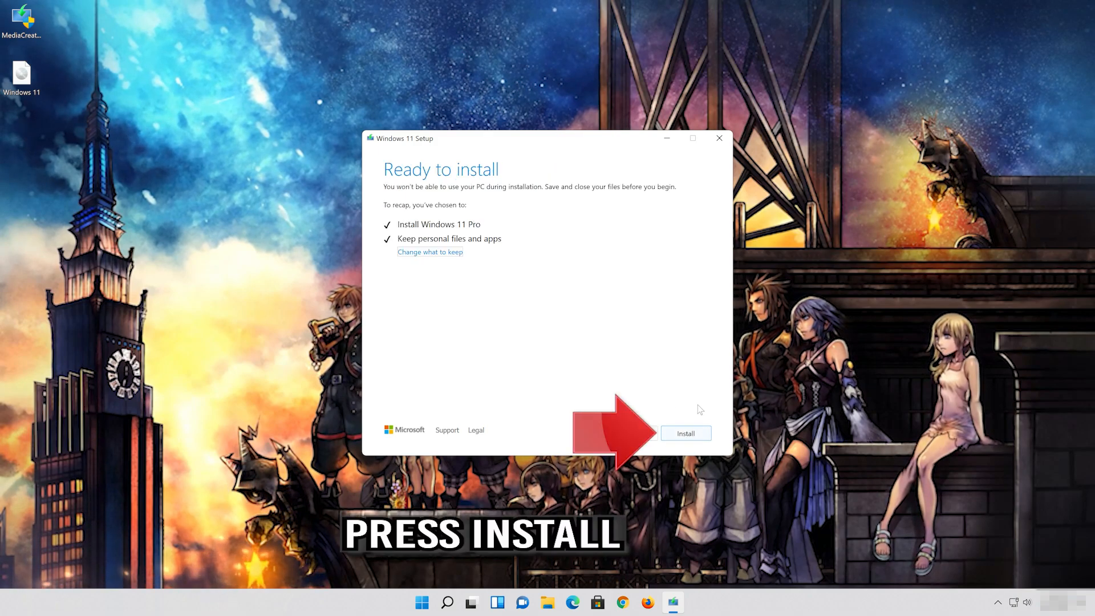
click(693, 435)
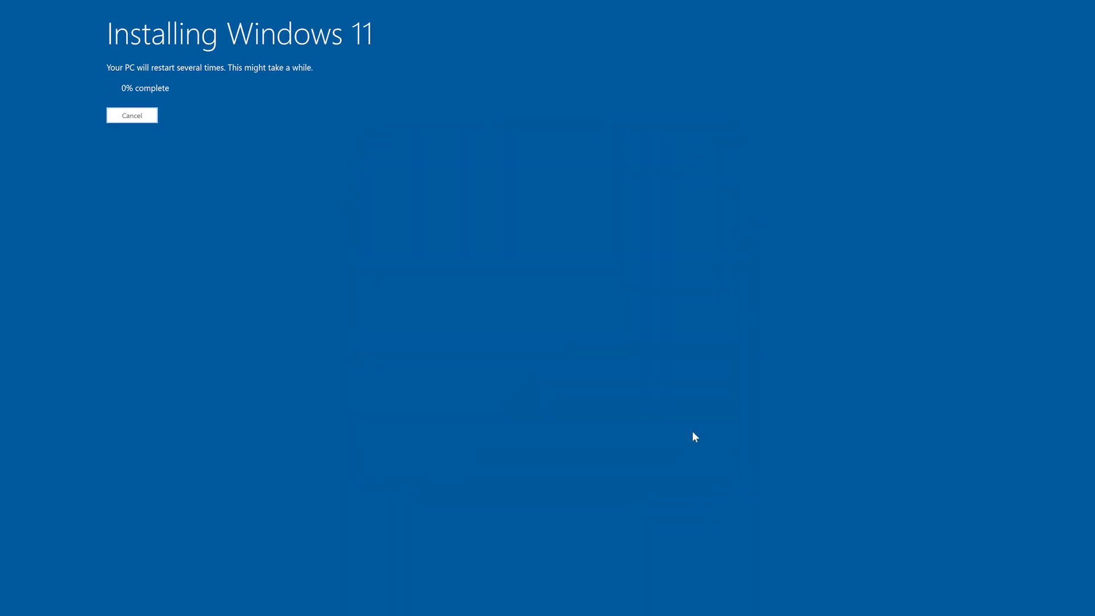